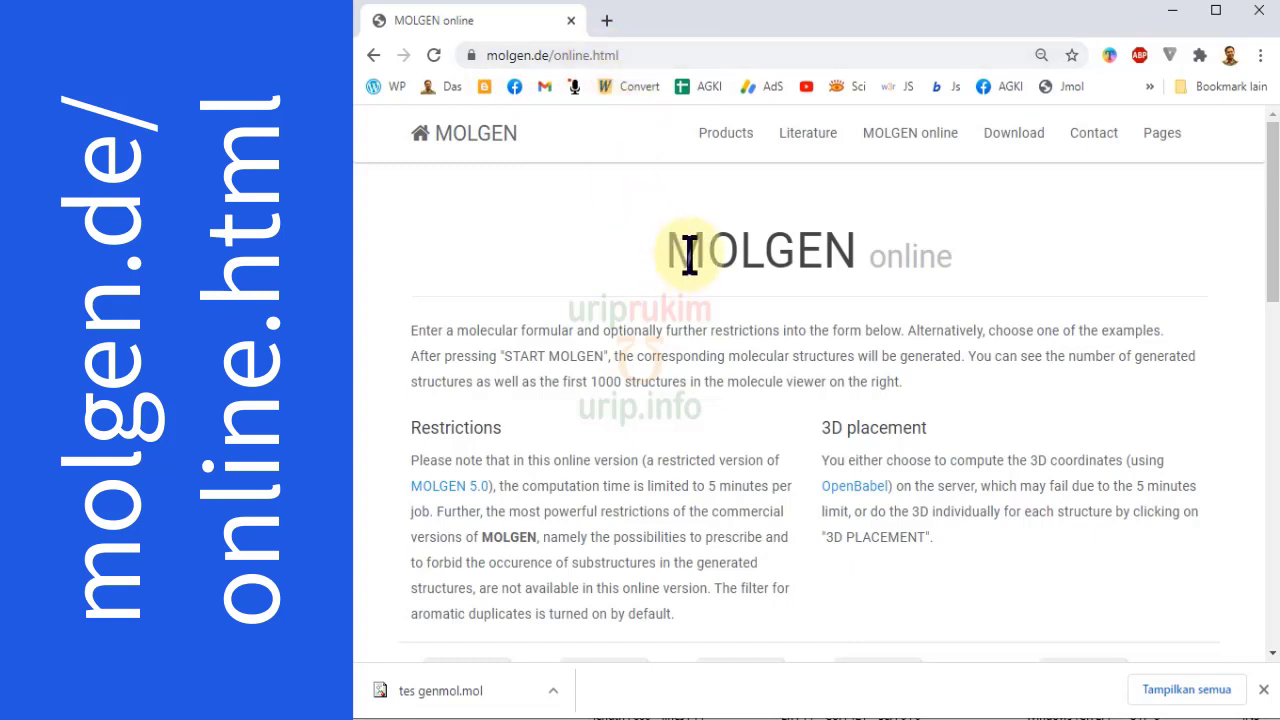
Step: Enter the formula C5H10 and generate all its structures with the 3D layout
scroll(790, 570, "down", 6)
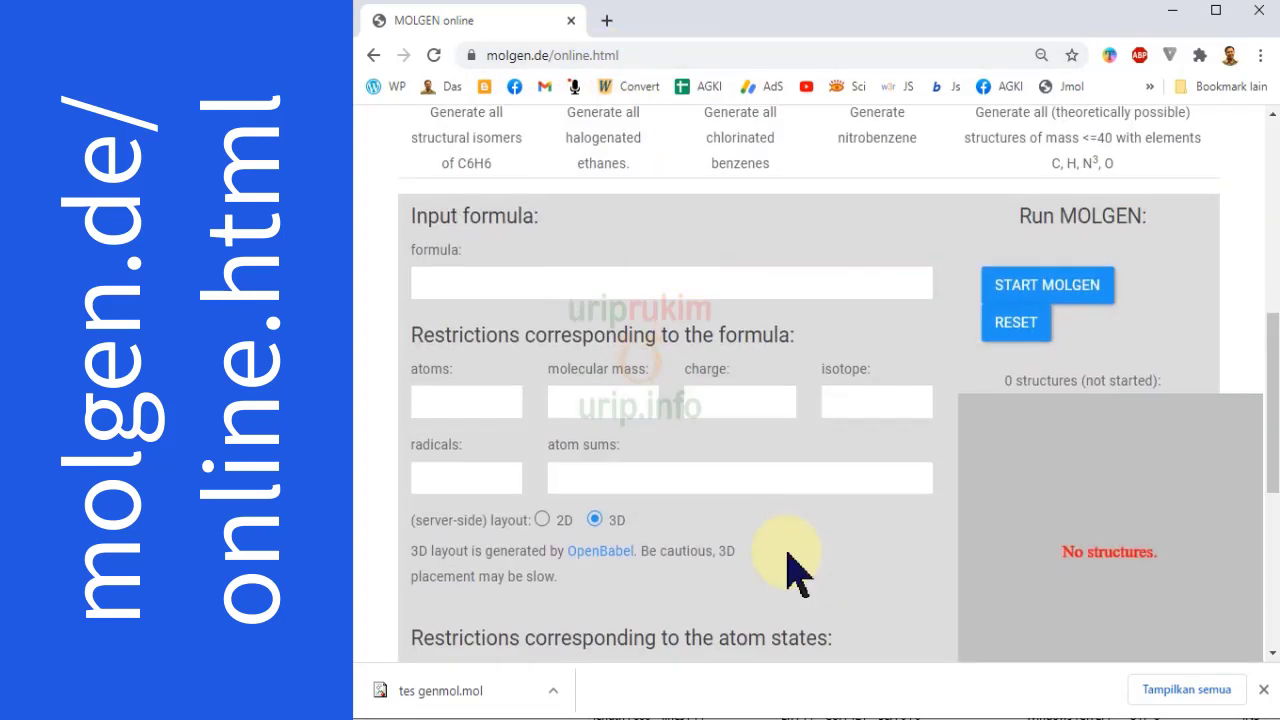
left_click(530, 282)
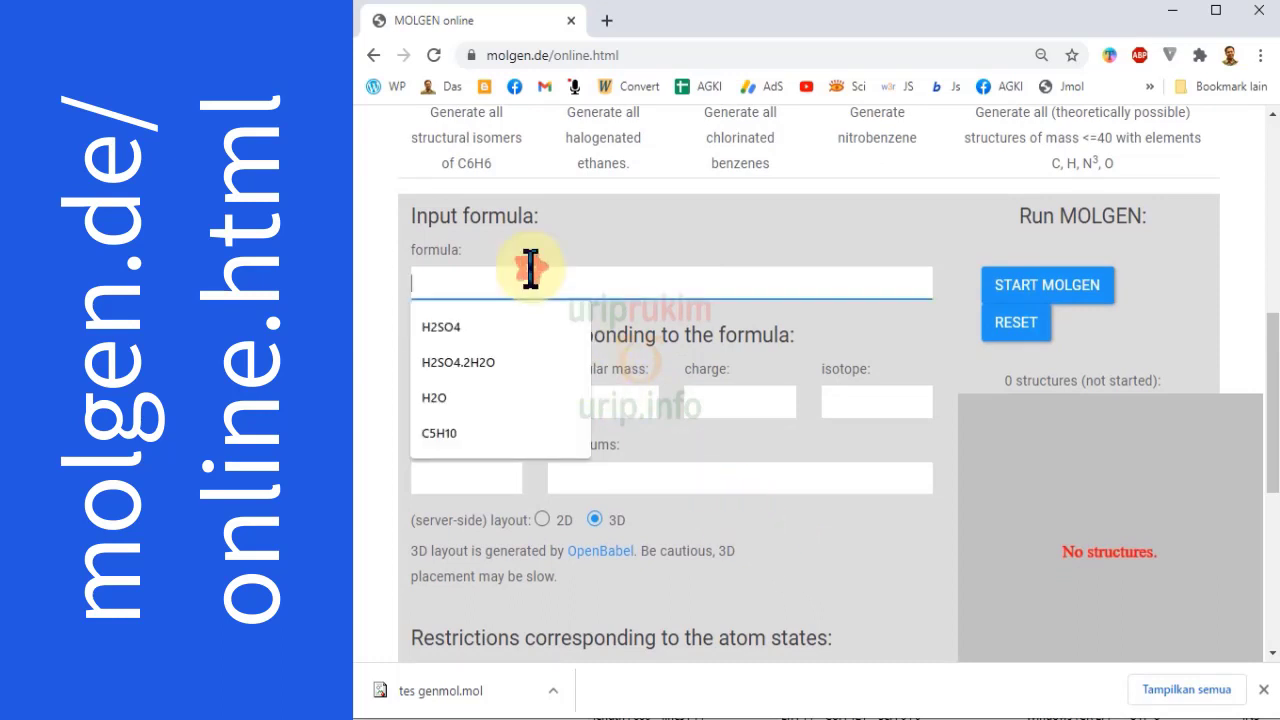
left_click(462, 434)
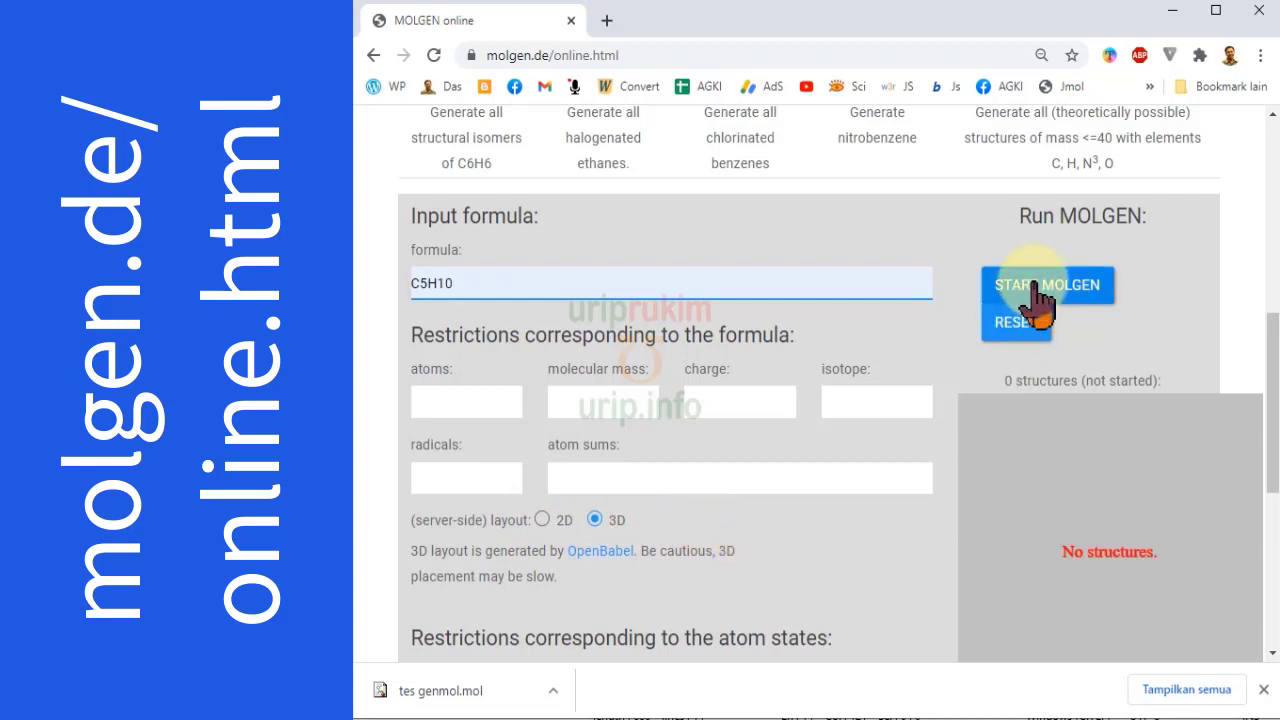
left_click(1082, 290)
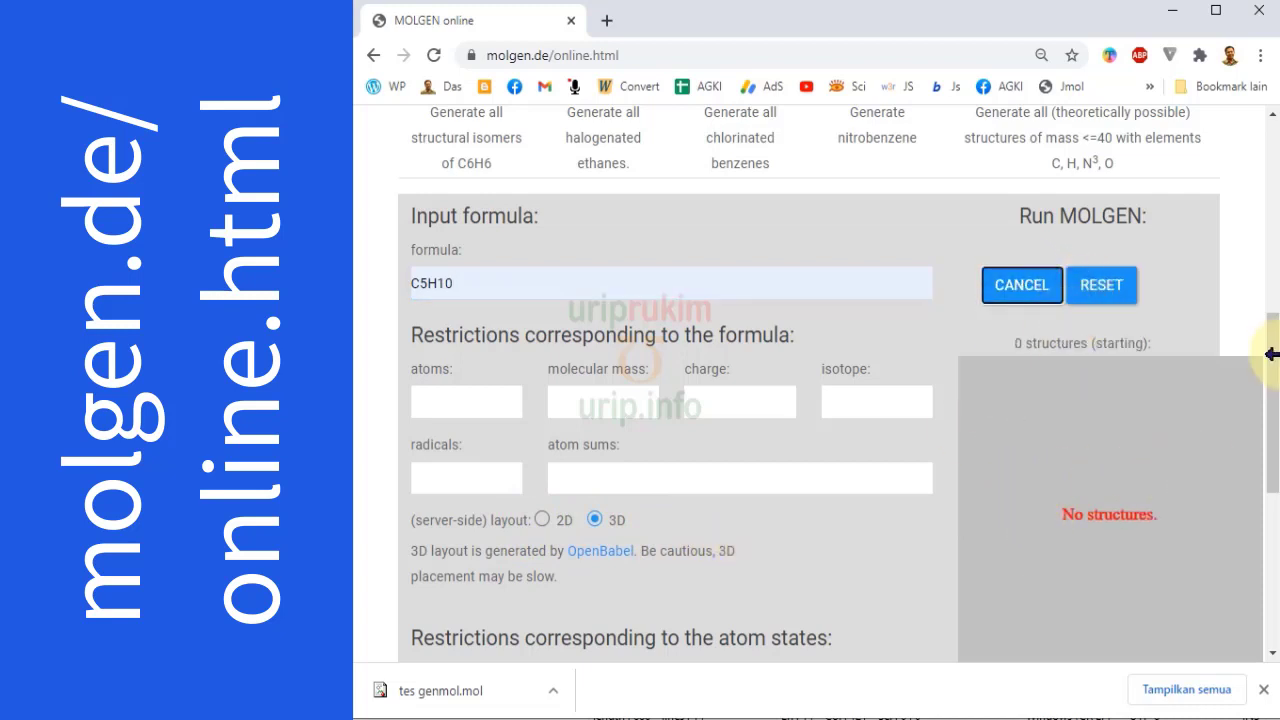
Step: Browse the generated C5H10 structures one by one from structure 1 to structure 10
left_click_drag(1272, 352, 1276, 385)
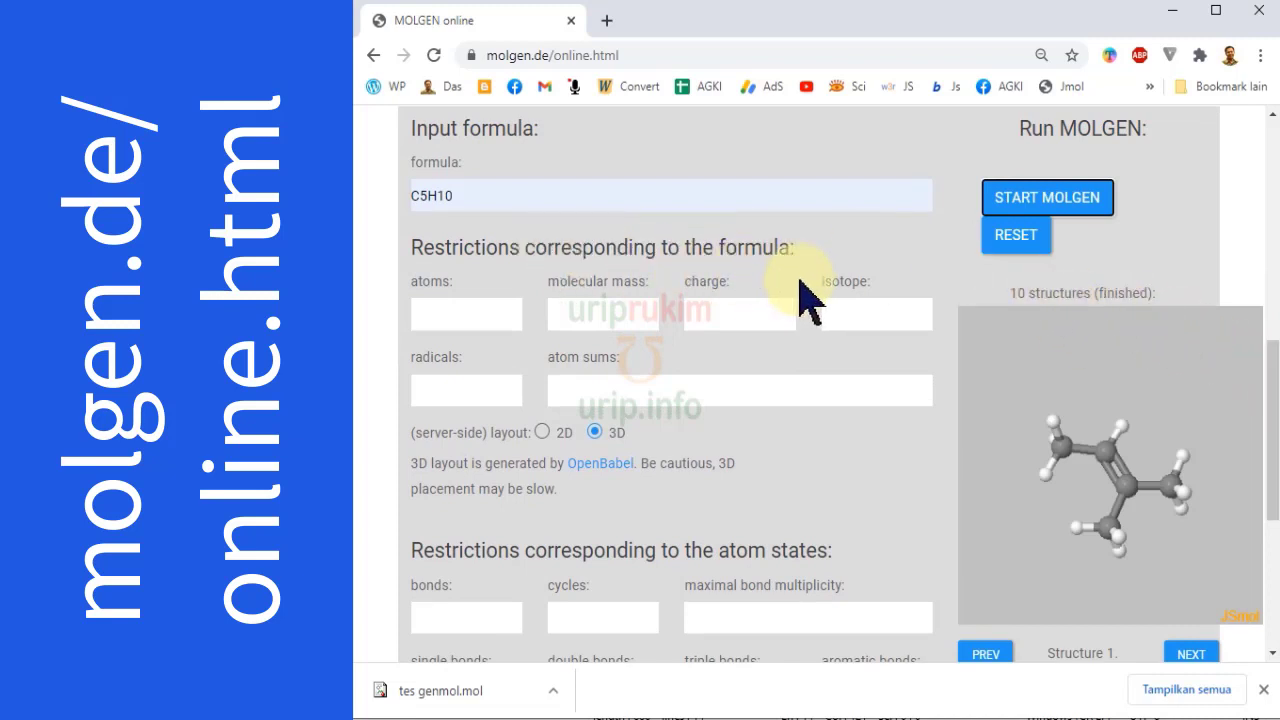
left_click_drag(1257, 357, 1266, 367)
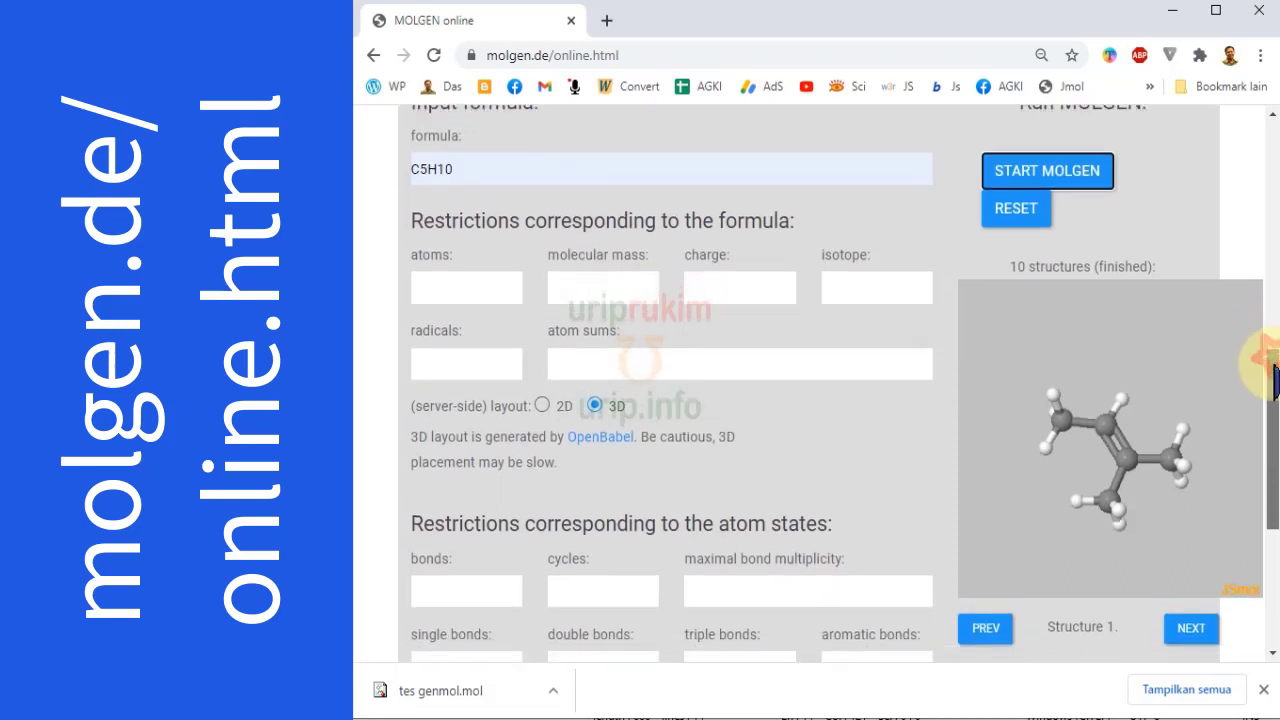
left_click(1190, 625)
left_click(1192, 626)
left_click(1192, 626)
left_click(1193, 627)
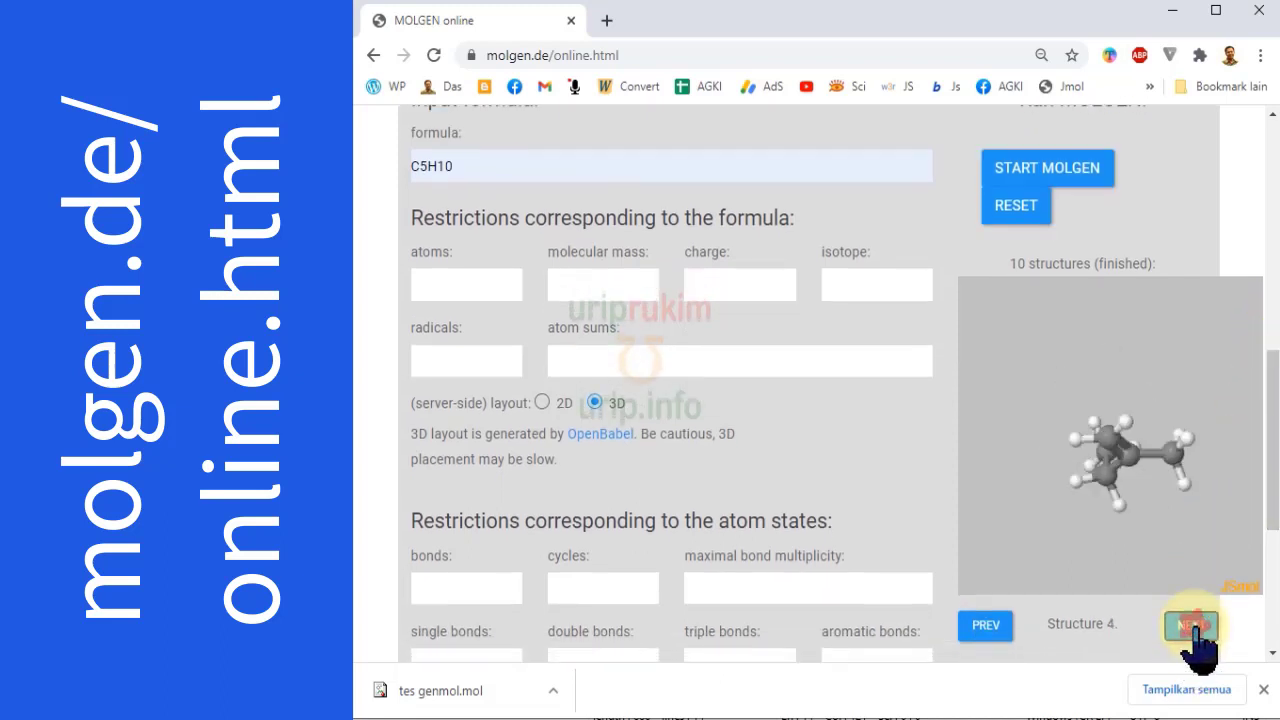
left_click(1194, 627)
left_click(1194, 627)
left_click(1194, 627)
left_click(1194, 627)
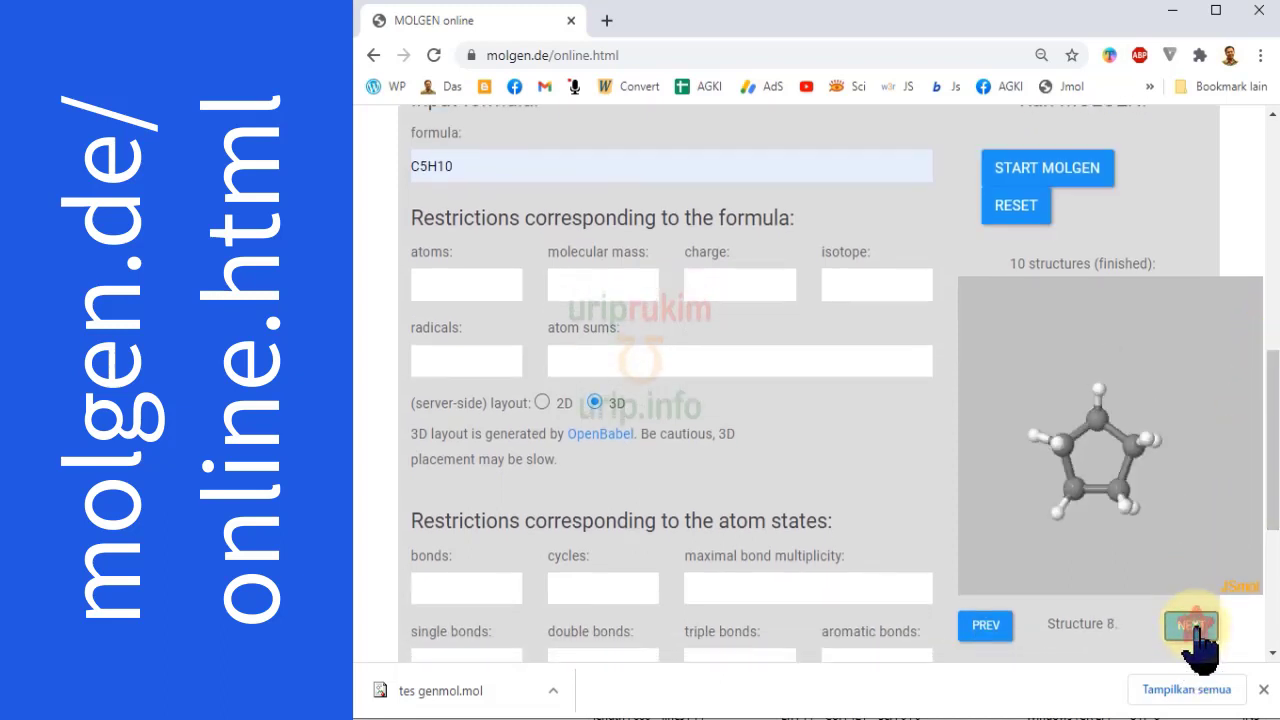
left_click(1194, 628)
left_click_drag(1183, 451, 1086, 466)
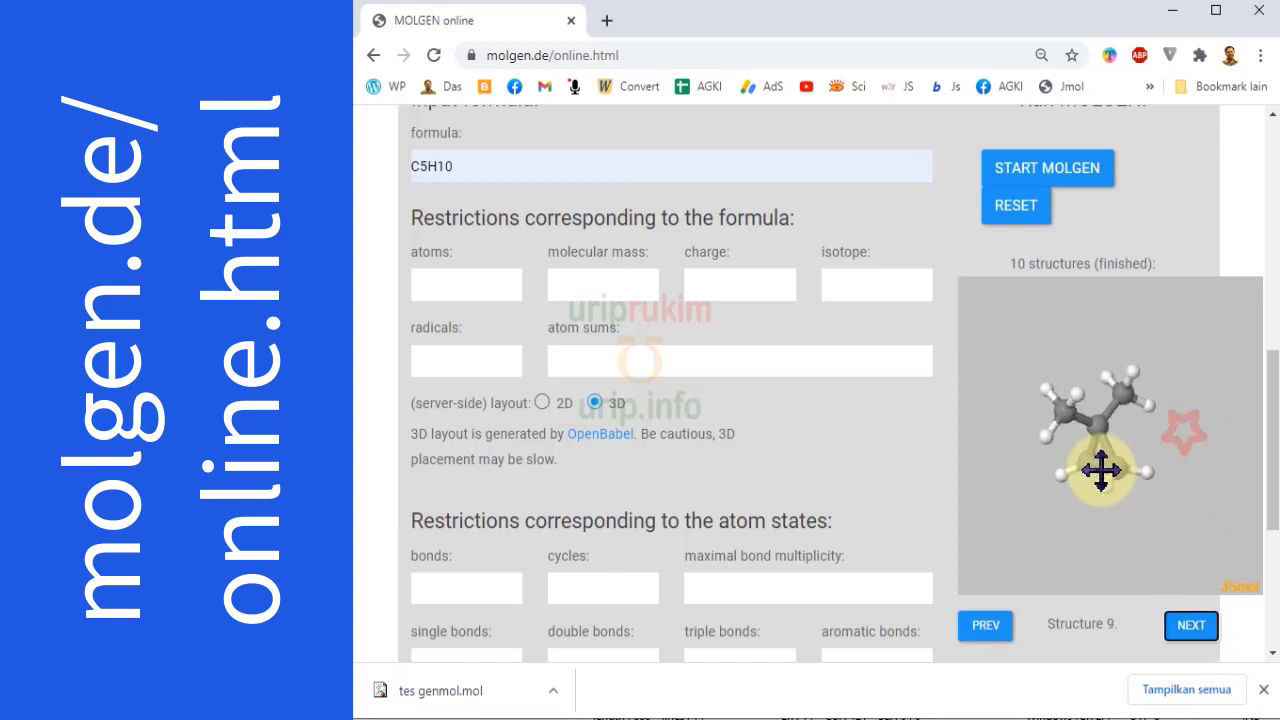
left_click(1192, 625)
mouse_move(1272, 490)
left_mouse_down()
mouse_move(1271, 457)
mouse_move(1271, 484)
left_mouse_up()
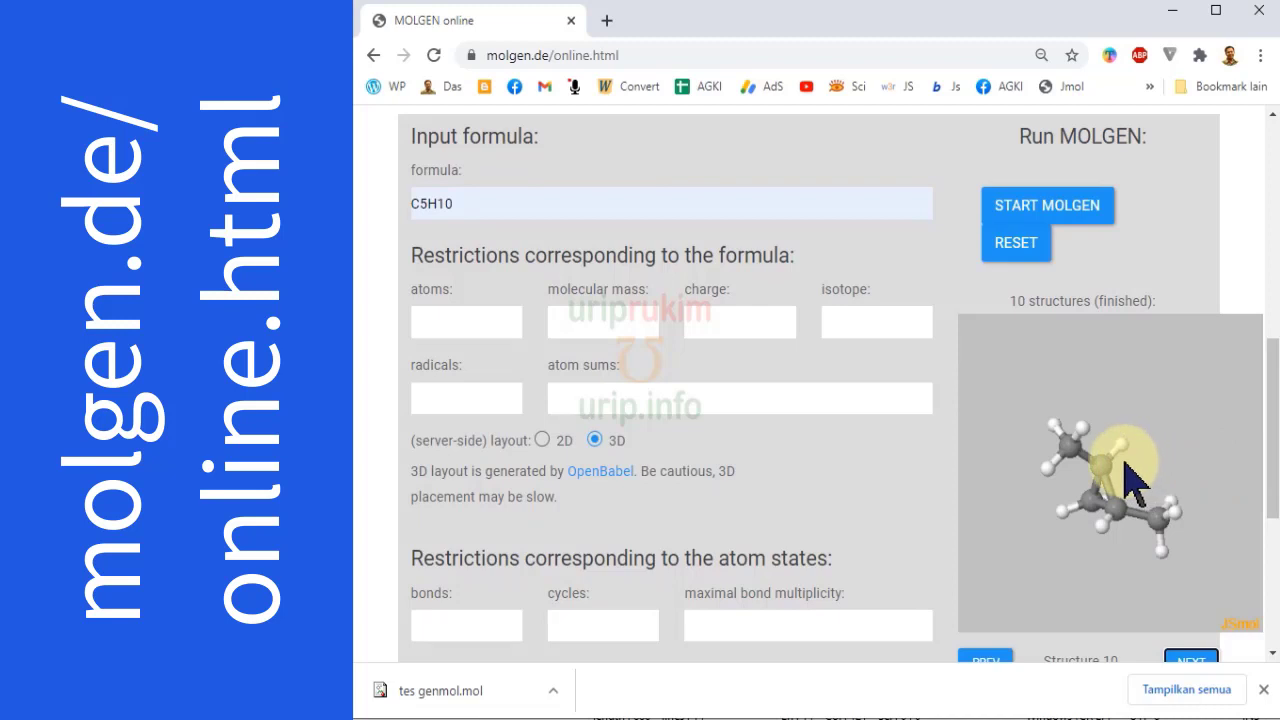
left_click_drag(1125, 461, 1026, 416)
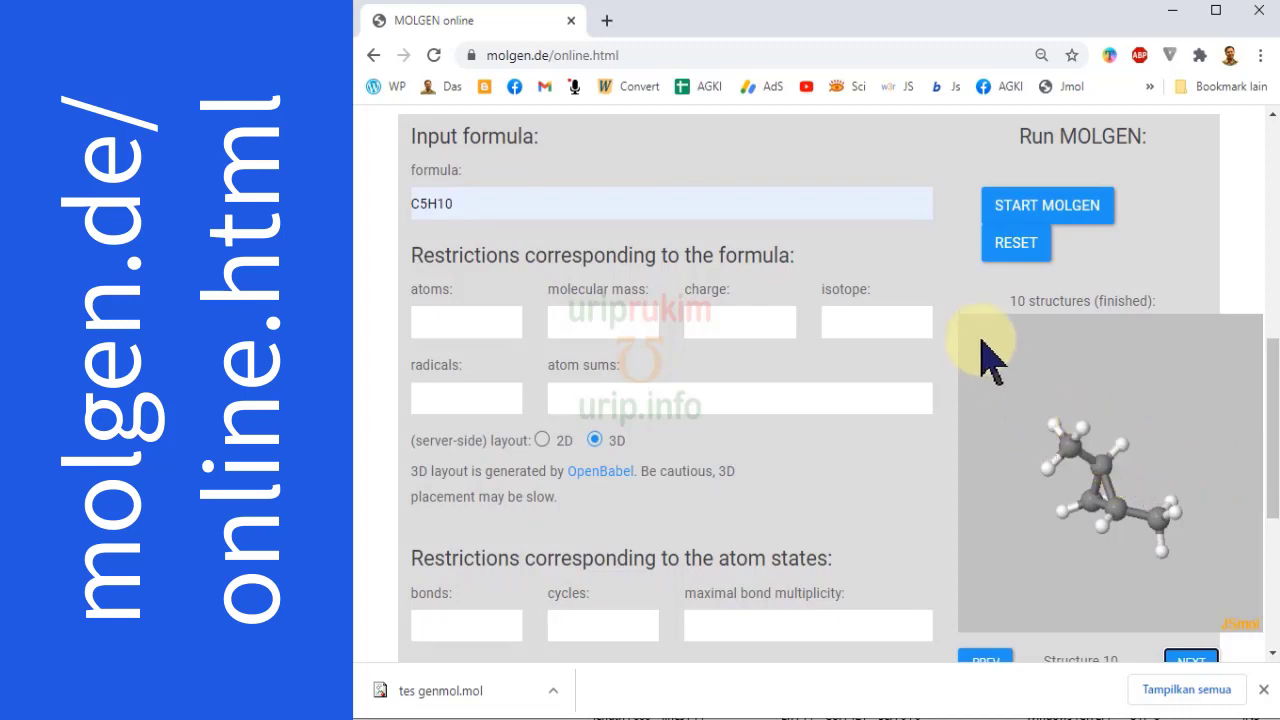
Step: Enlarge the web page and save a copy of the generated structures from the molecule viewer as C5H10.sdf
right_click(988, 408)
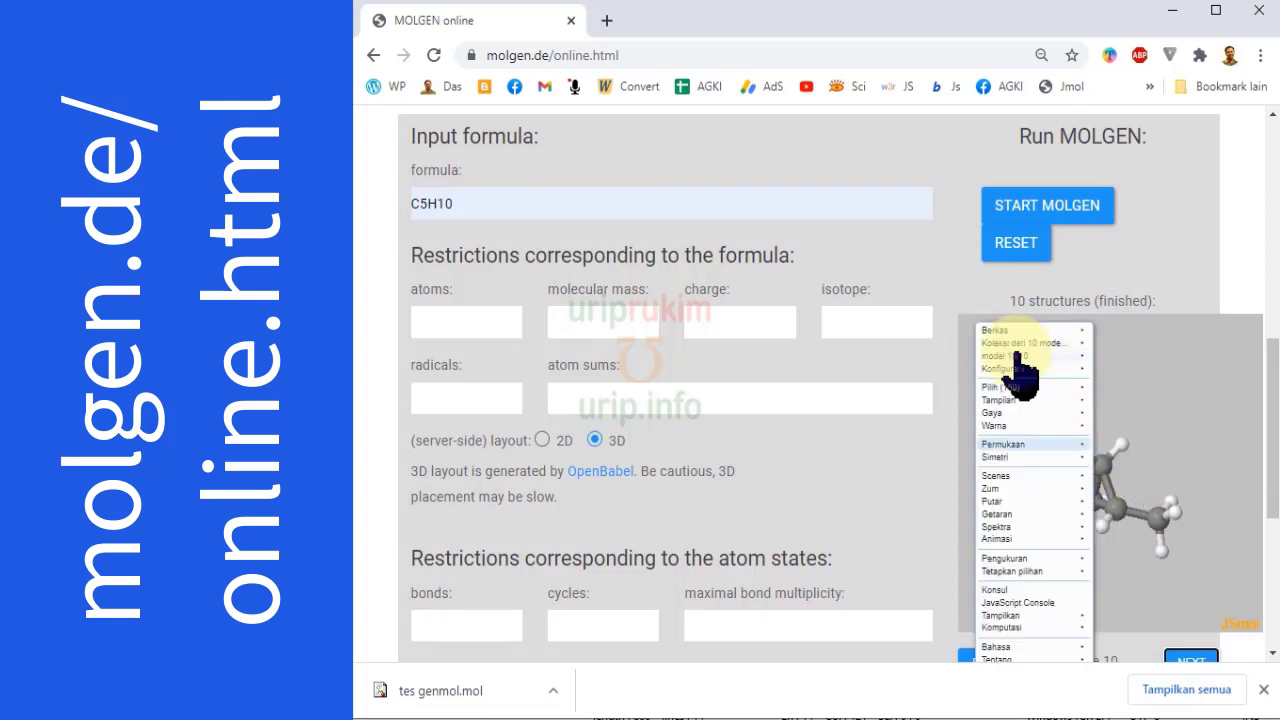
scroll(918, 368, "up", 3)
scroll(918, 368, "down", 15)
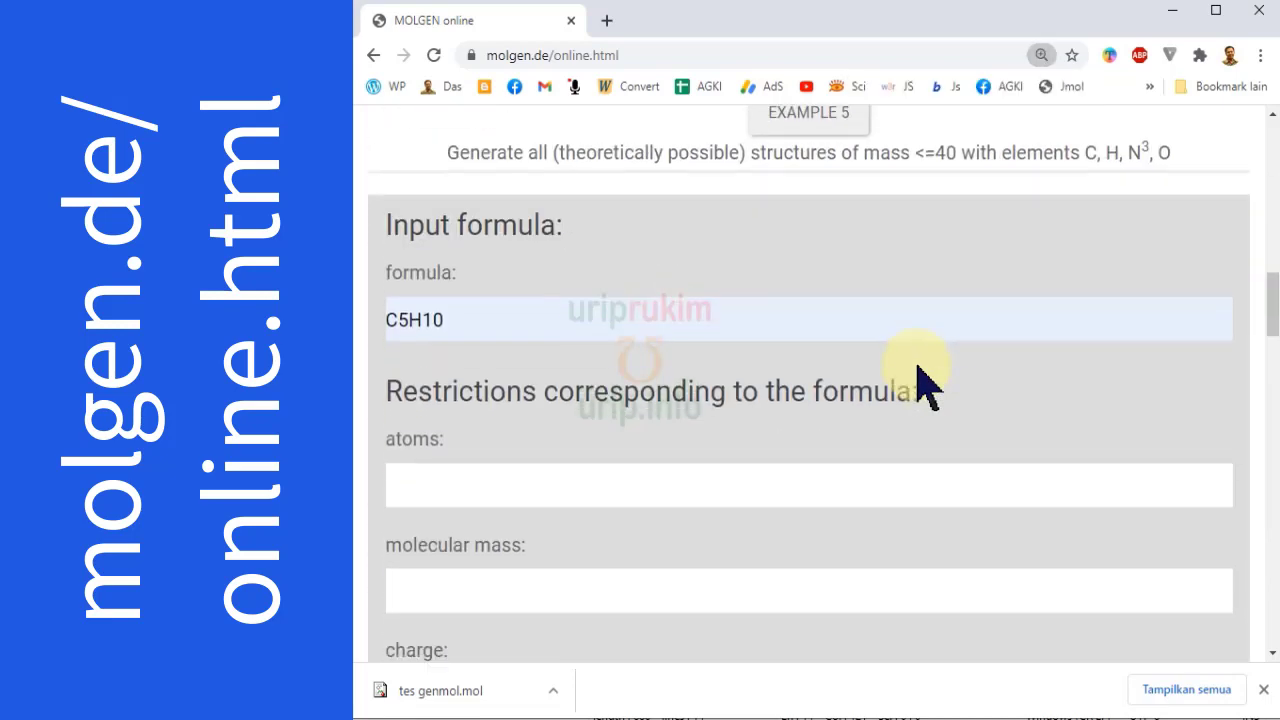
scroll(918, 370, "down", 5)
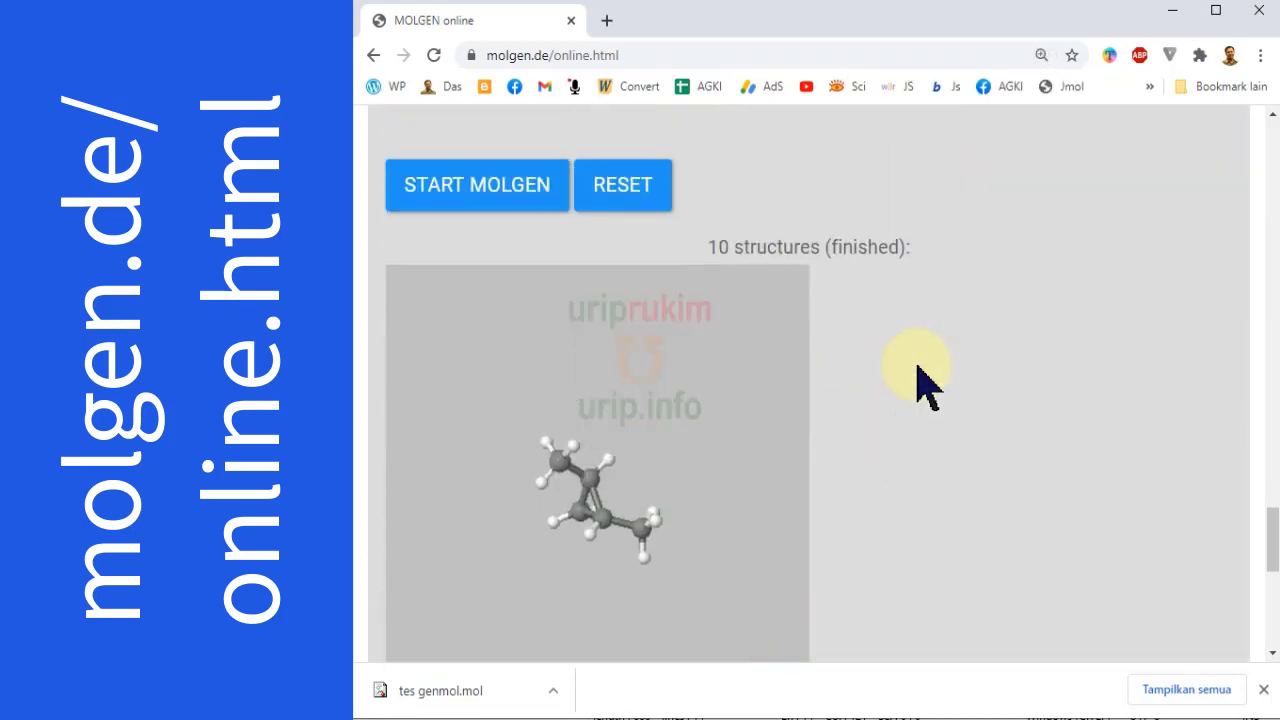
right_click(778, 190)
mouse_move(800, 205)
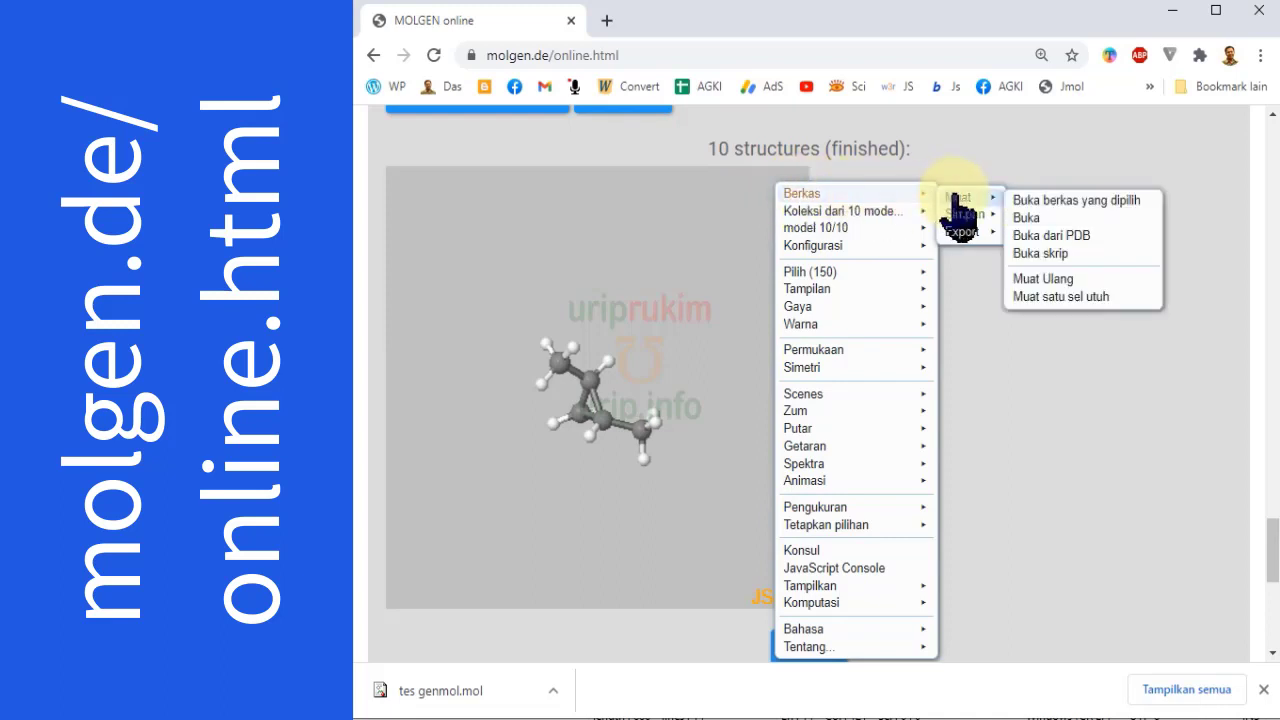
mouse_move(960, 215)
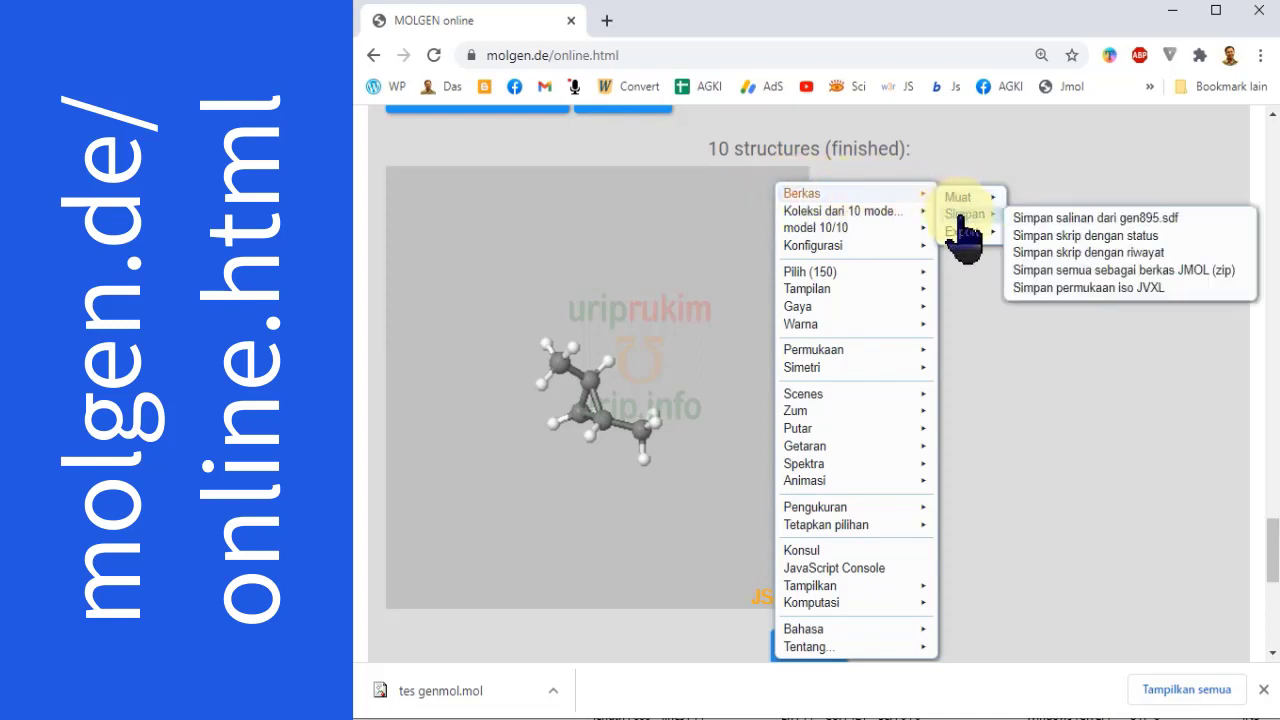
left_click(1043, 220)
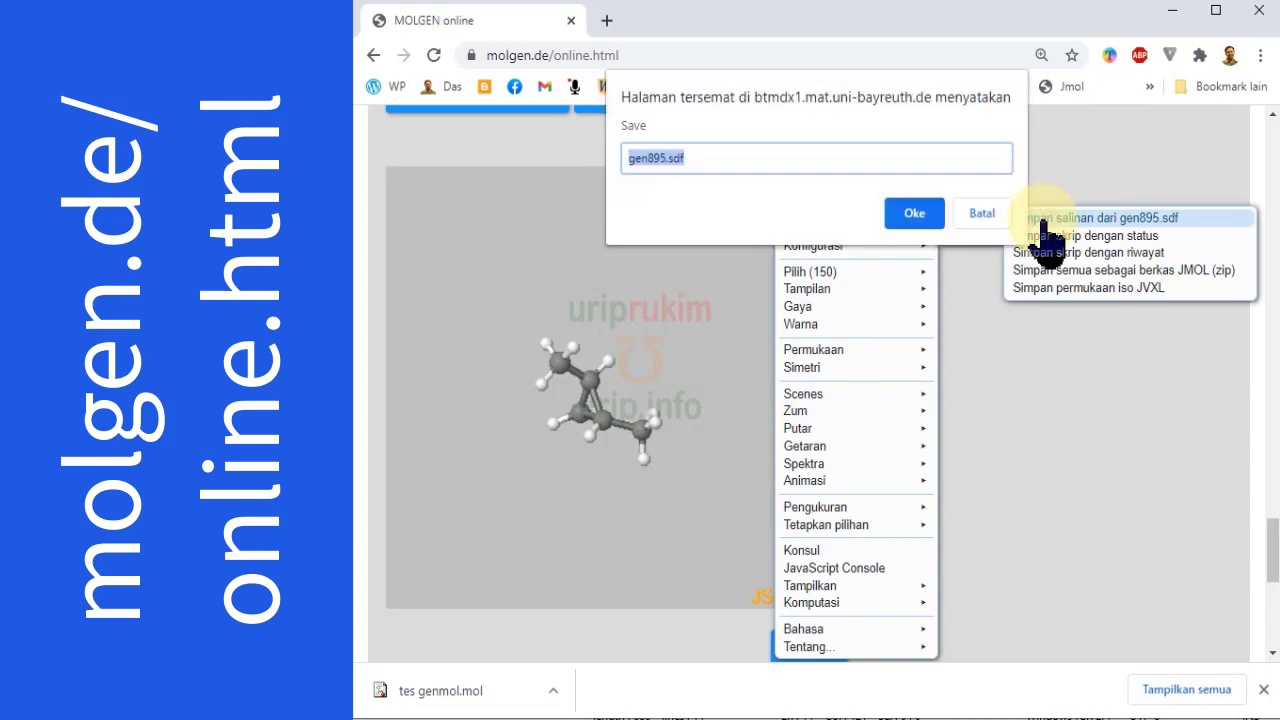
left_click(660, 155)
left_click_drag(666, 160, 614, 157)
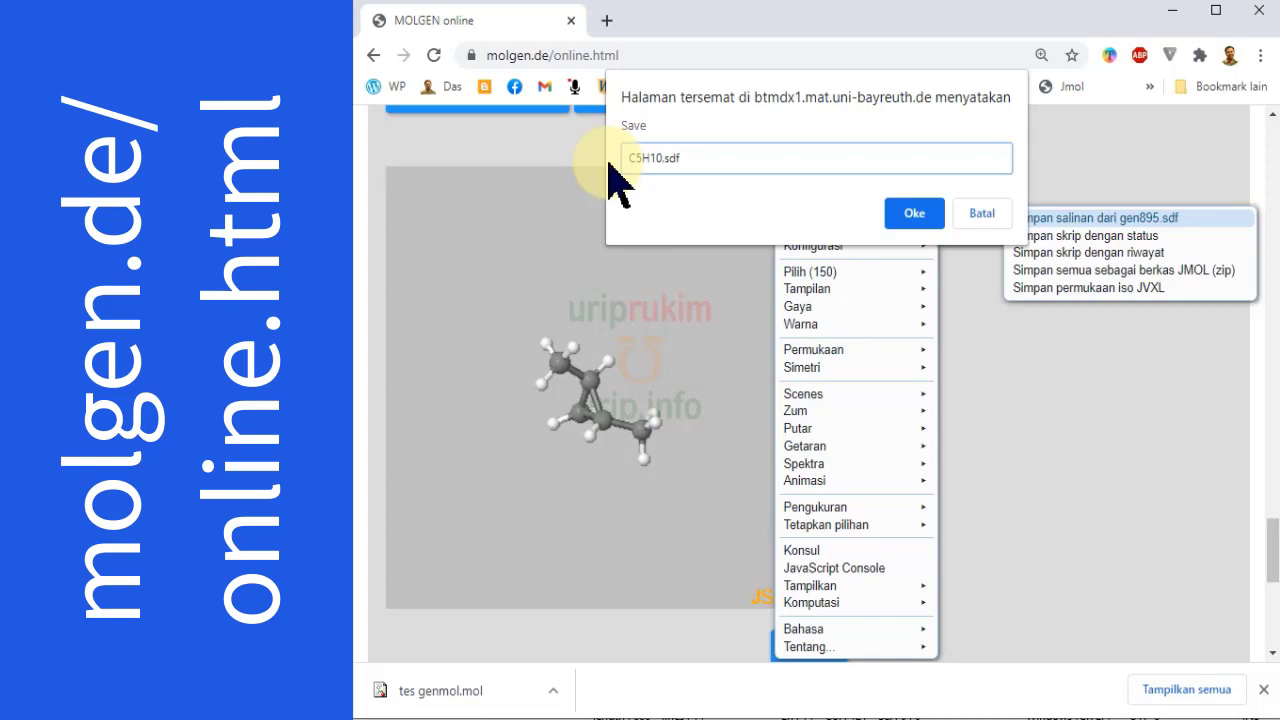
left_click(918, 214)
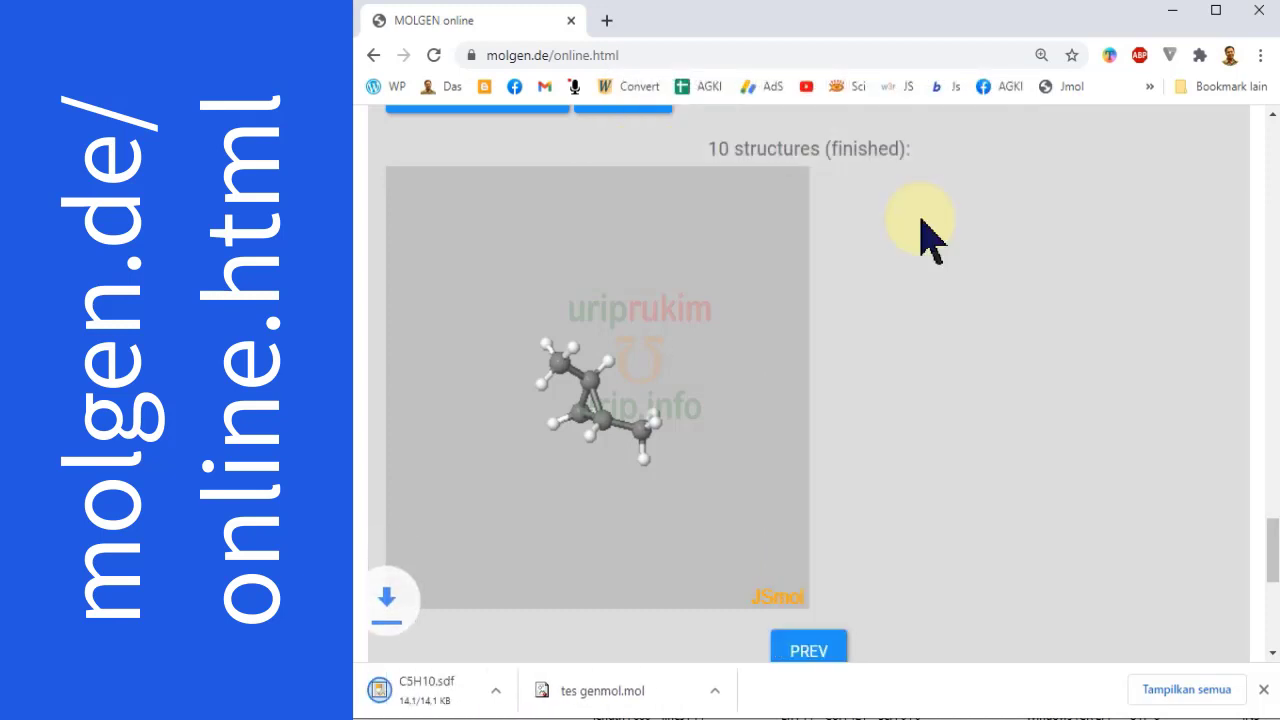
Step: Place the downloaded C5H10 file from the Downloads folder on the Desktop and show the Desktop folder as a list
left_click(555, 692)
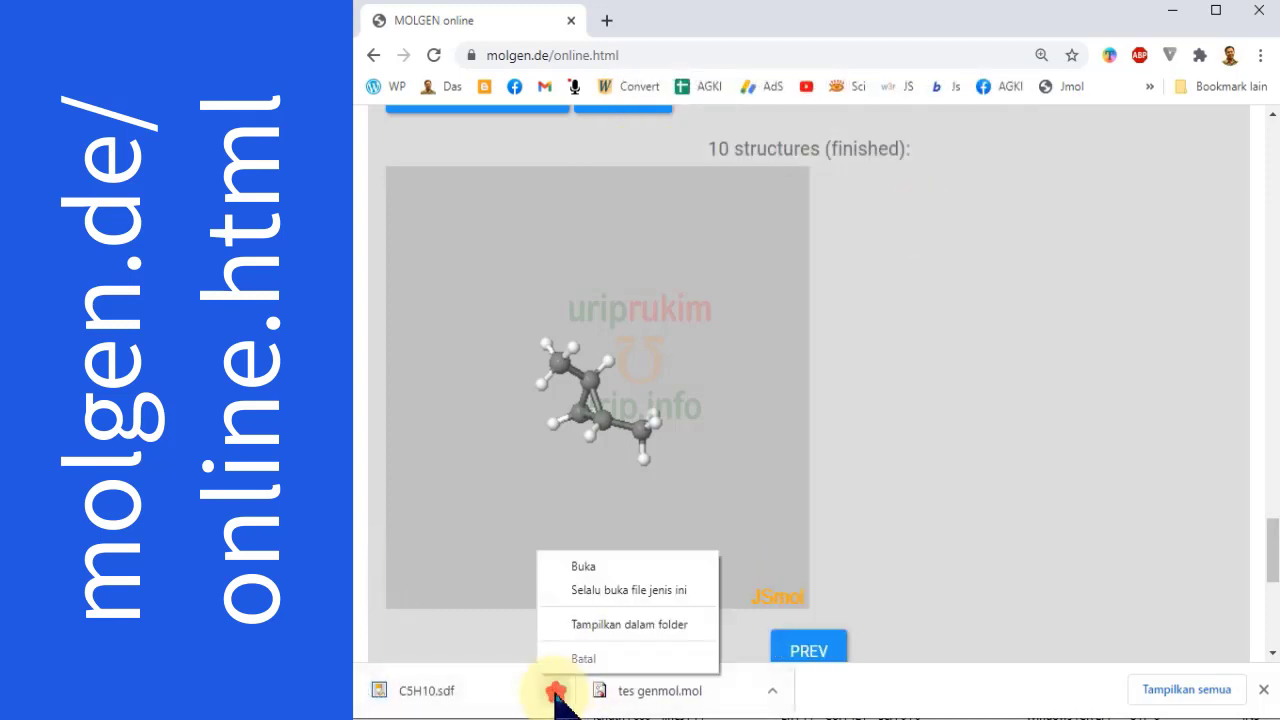
left_click(617, 626)
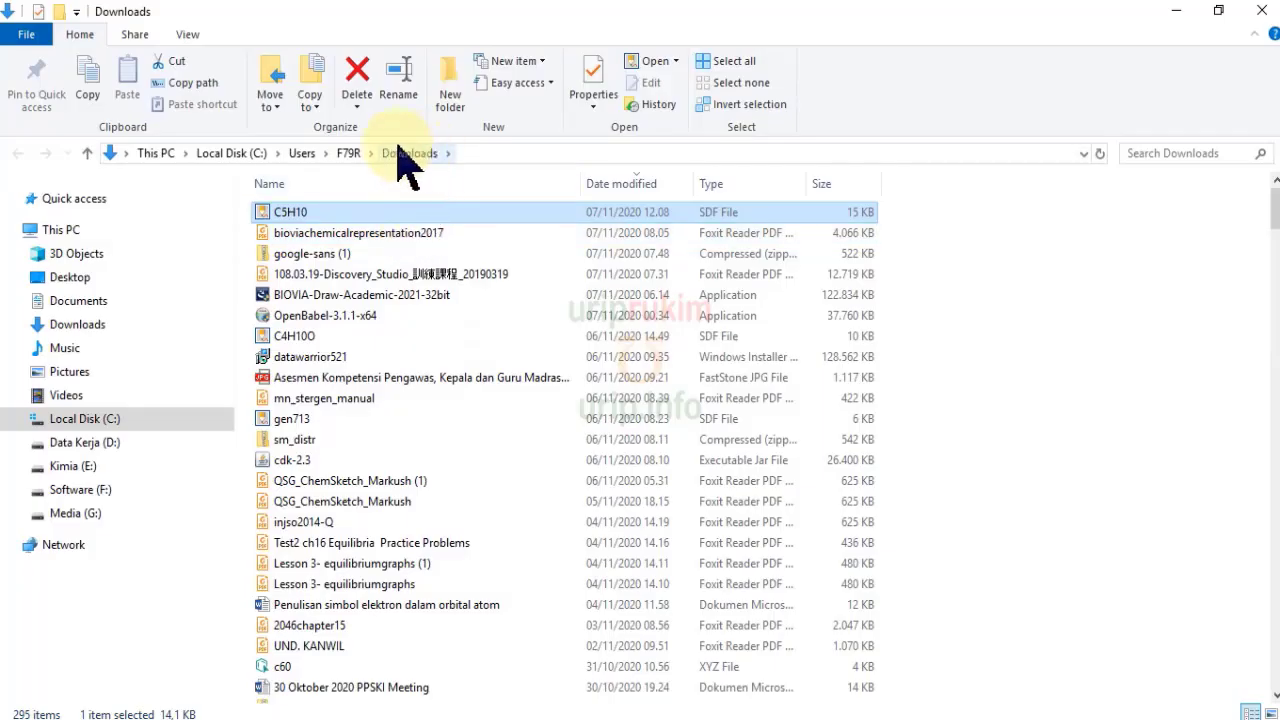
right_click(292, 211)
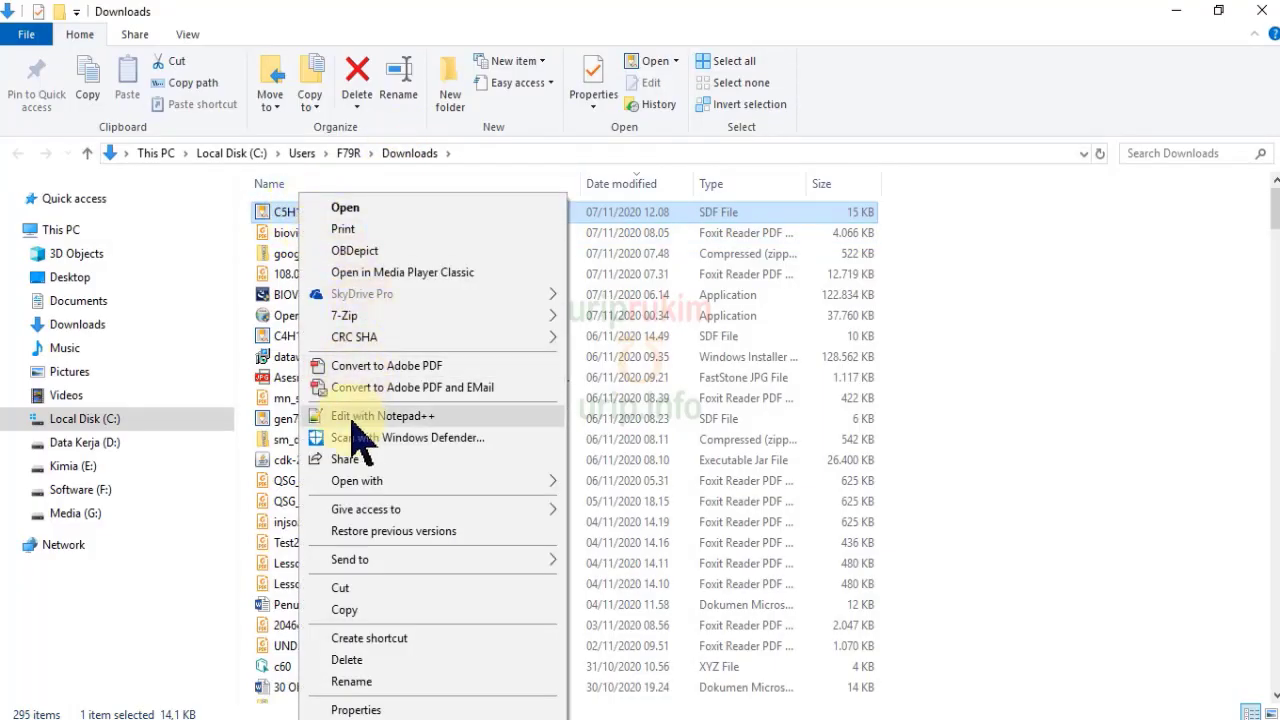
left_click(66, 278)
scroll(1008, 408, "down", 10)
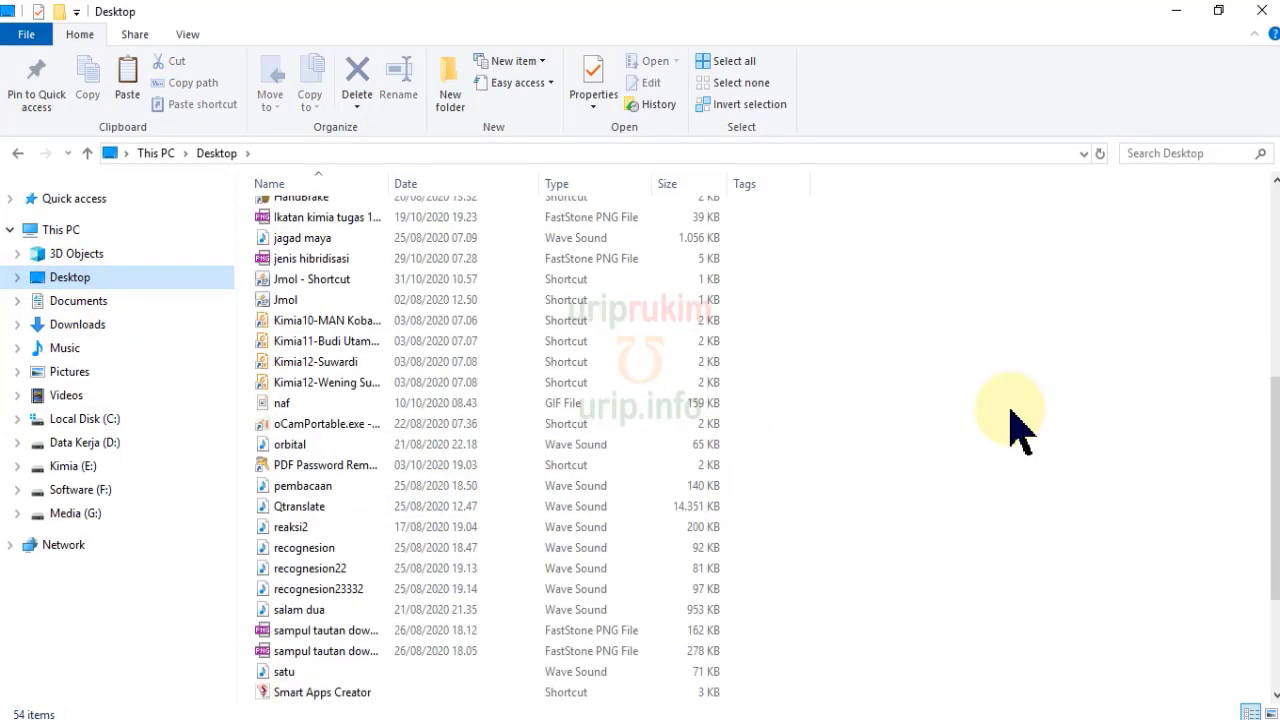
right_click(856, 384)
left_click(896, 522)
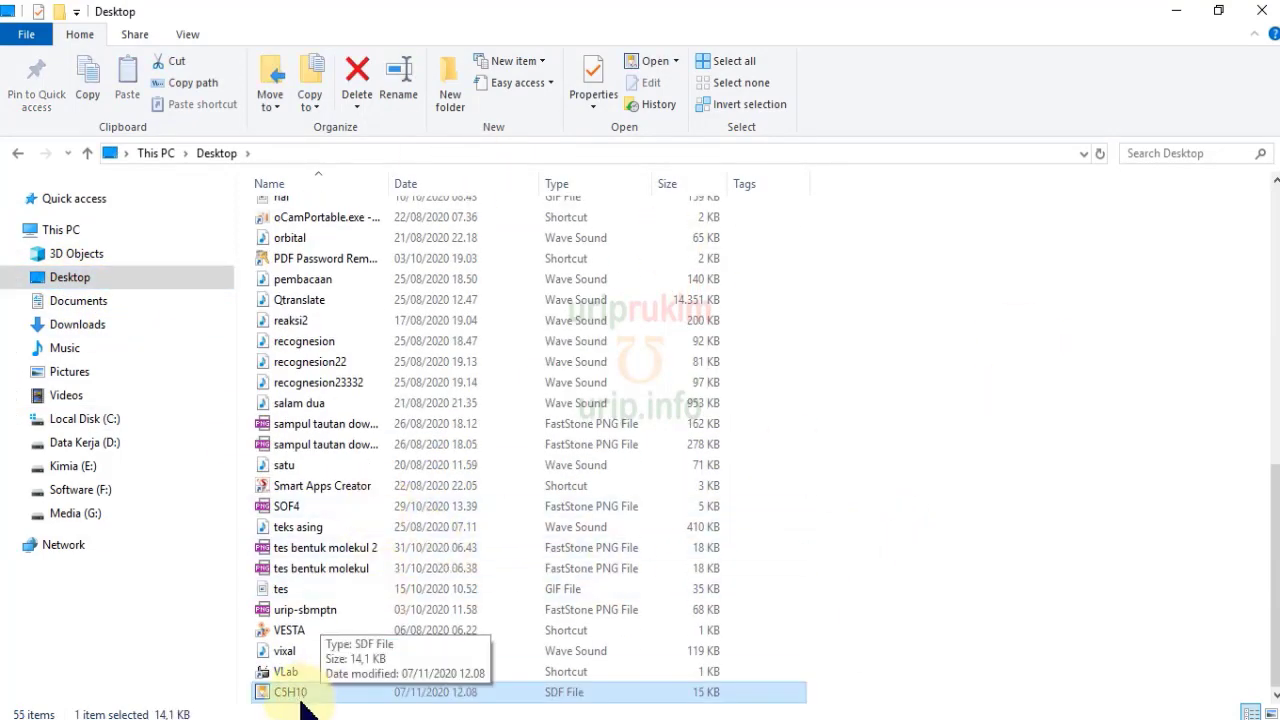
left_click(188, 35)
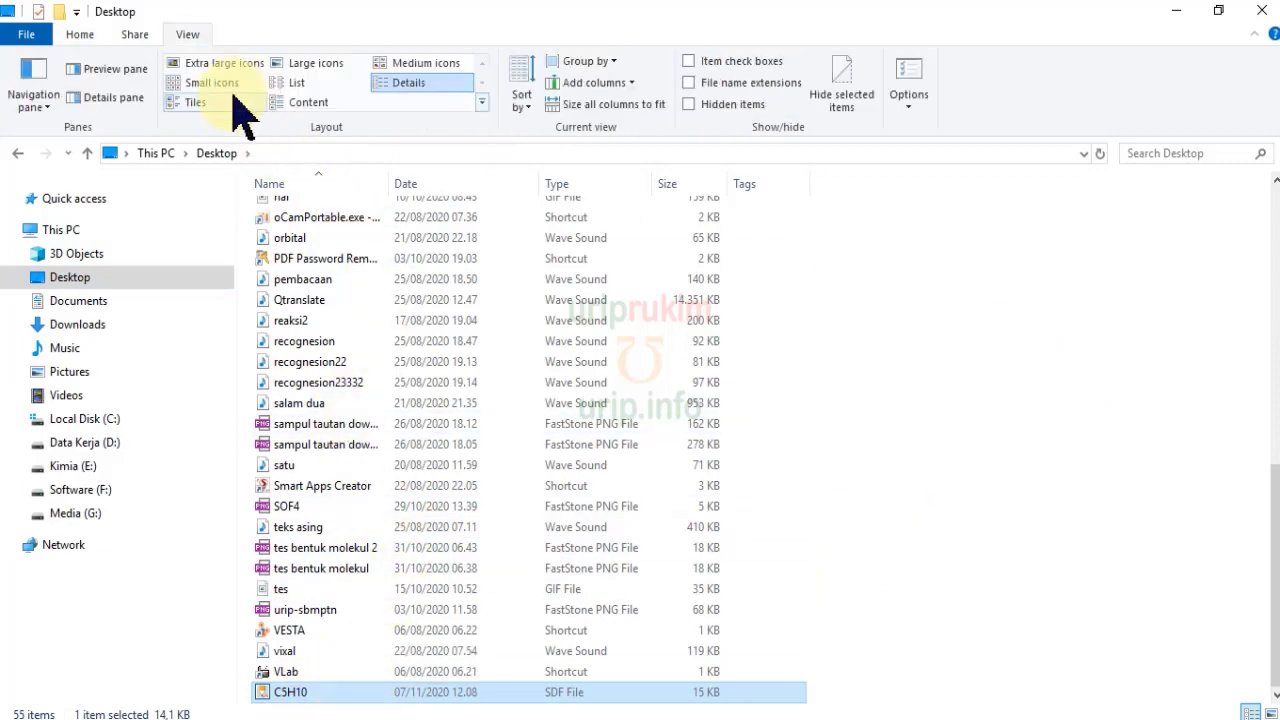
left_click(292, 83)
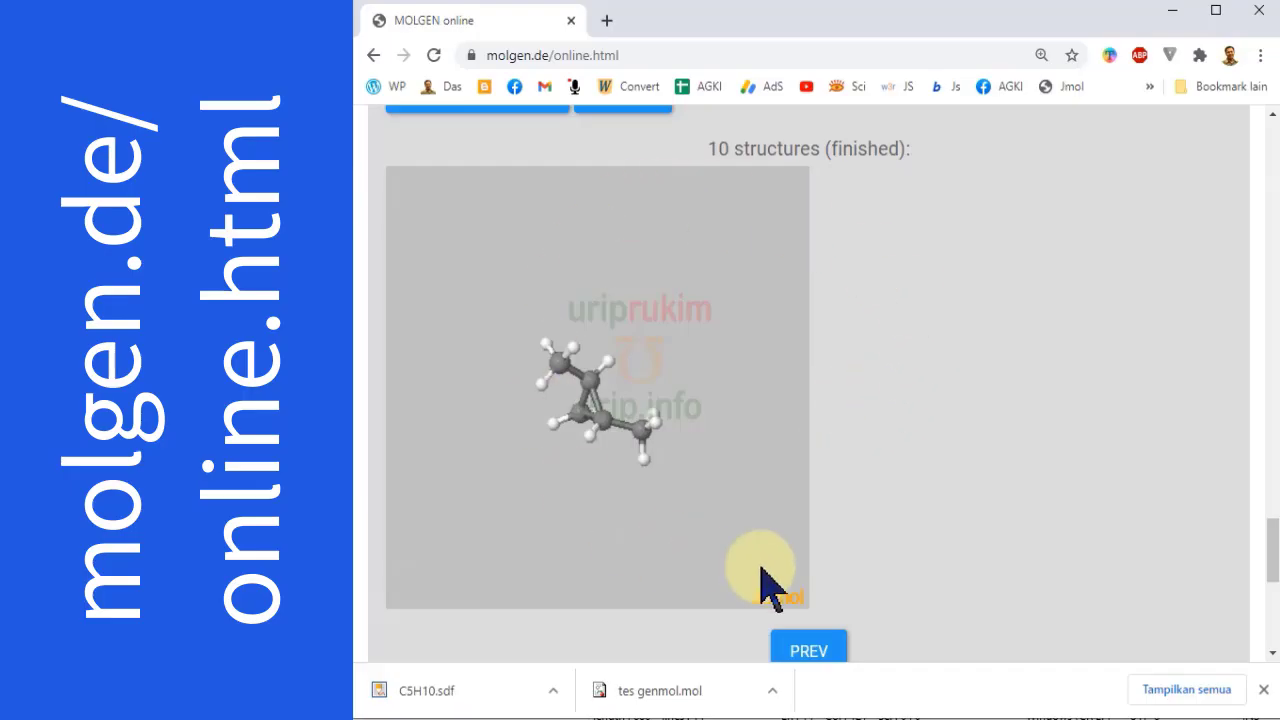
Step: Return to the browser and close the MOLGEN online page
left_click_drag(766, 580, 720, 309)
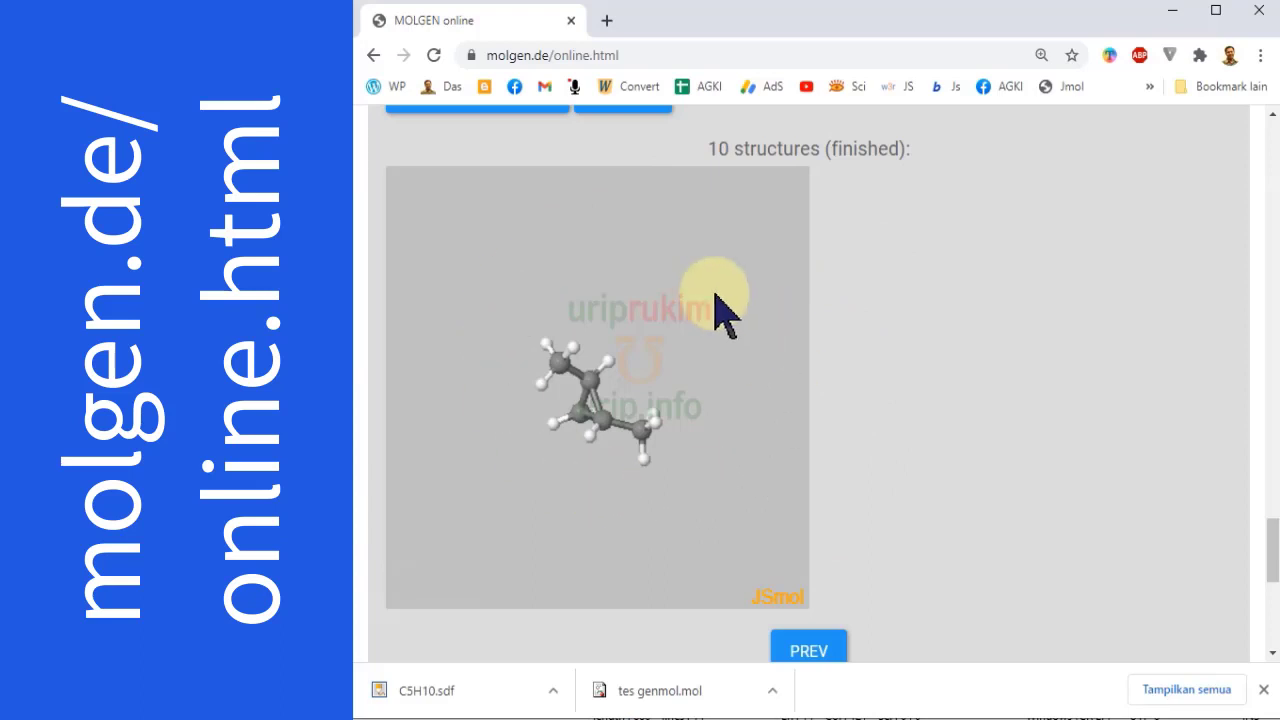
scroll(1043, 455, "up", 4)
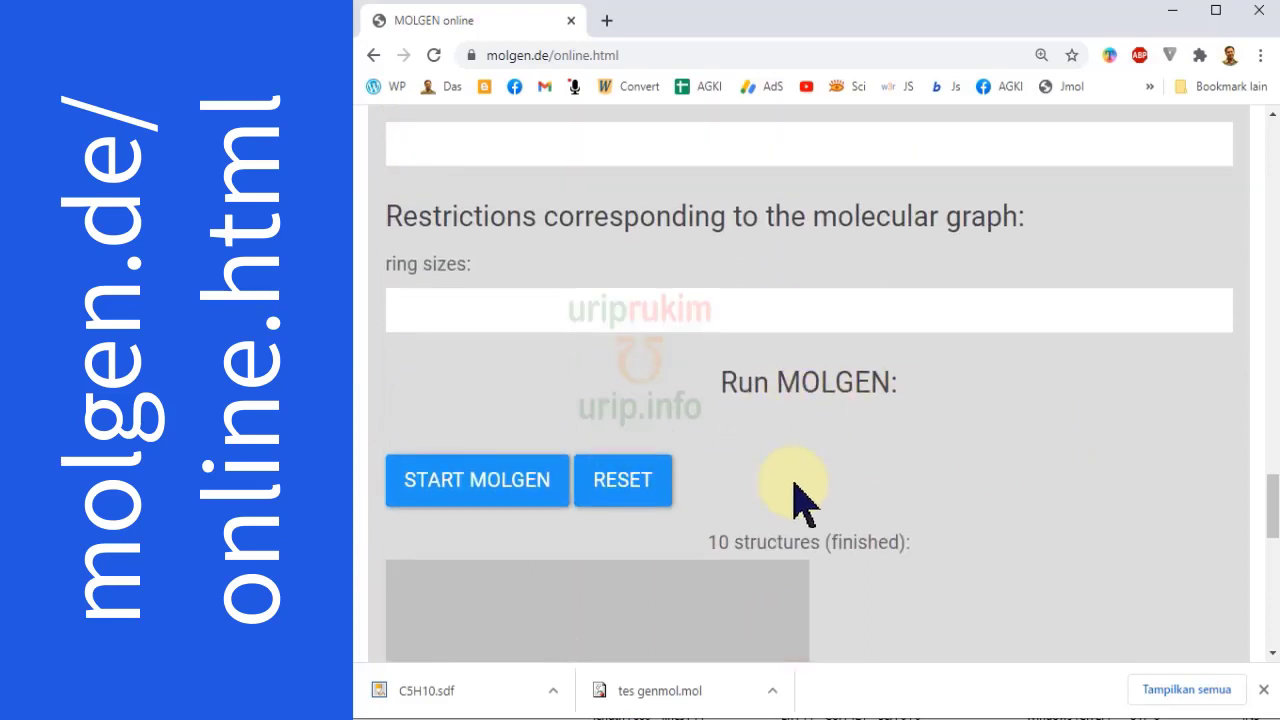
left_click(571, 20)
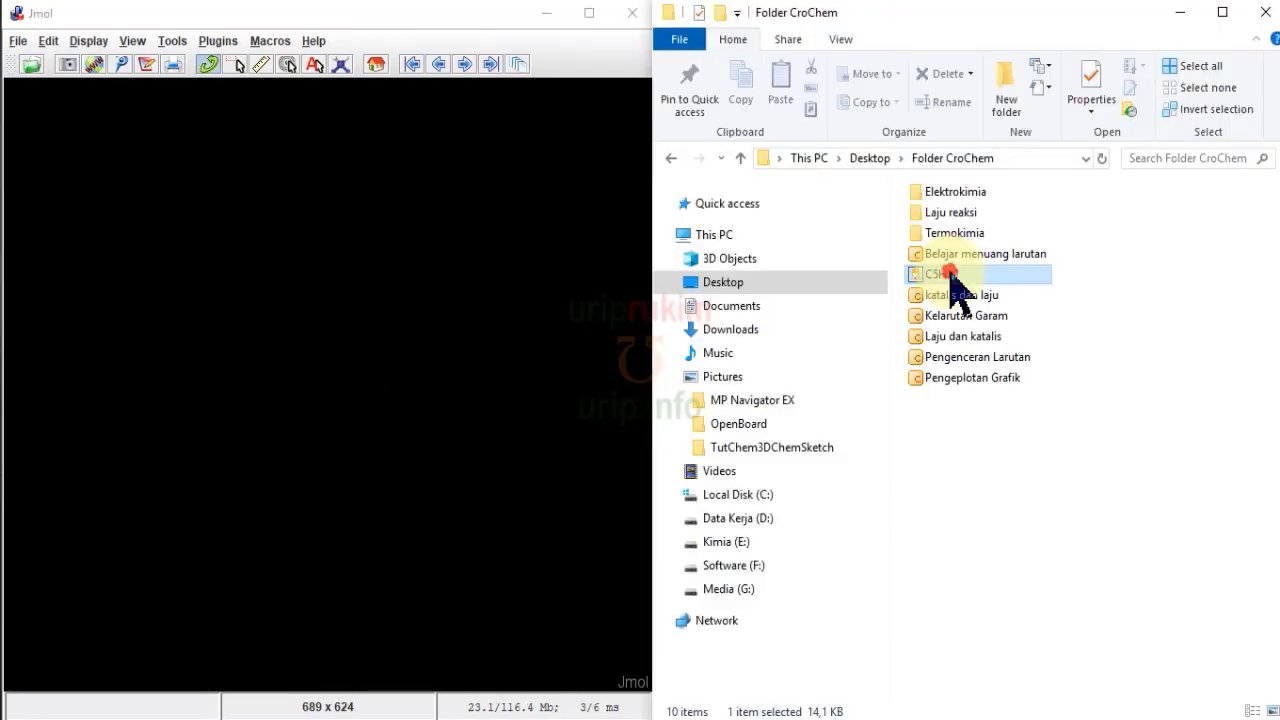
Step: Load the C5H10 file from Folder CroChem into Jmol and rotate its second model
mouse_move(945, 275)
left_mouse_down()
mouse_move(443, 391)
mouse_move(301, 401)
left_mouse_up()
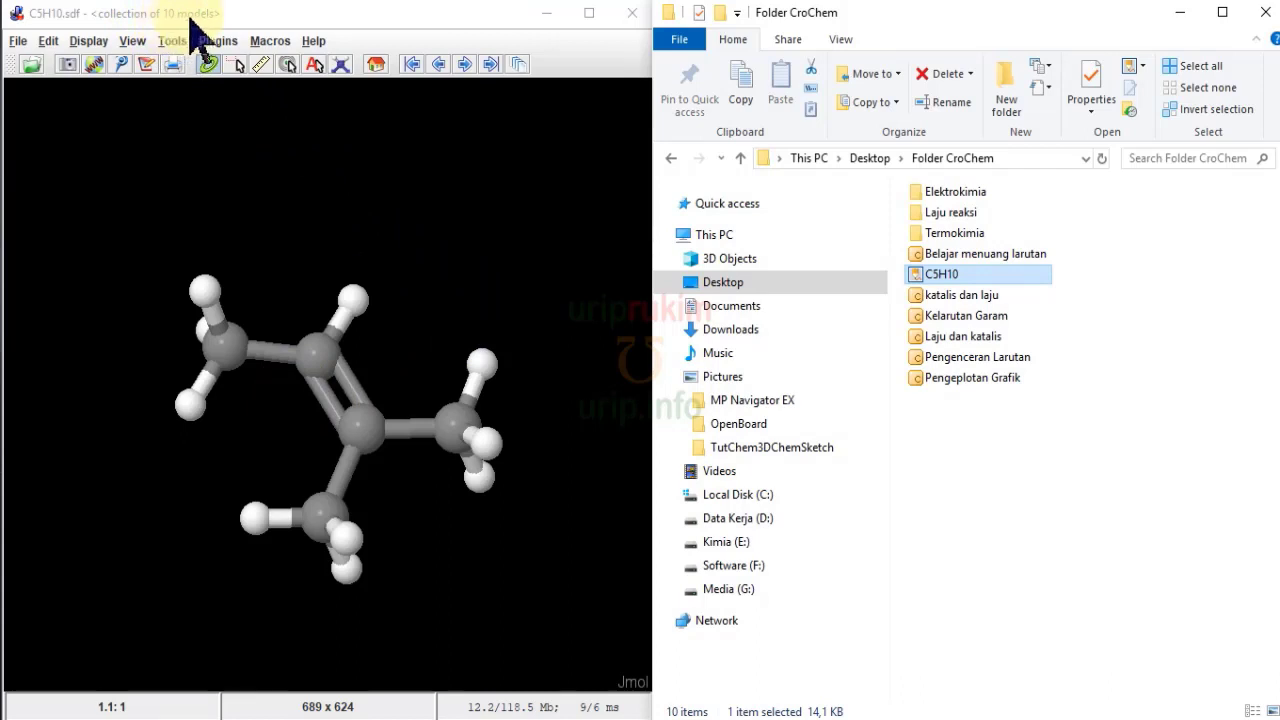
left_click(464, 65)
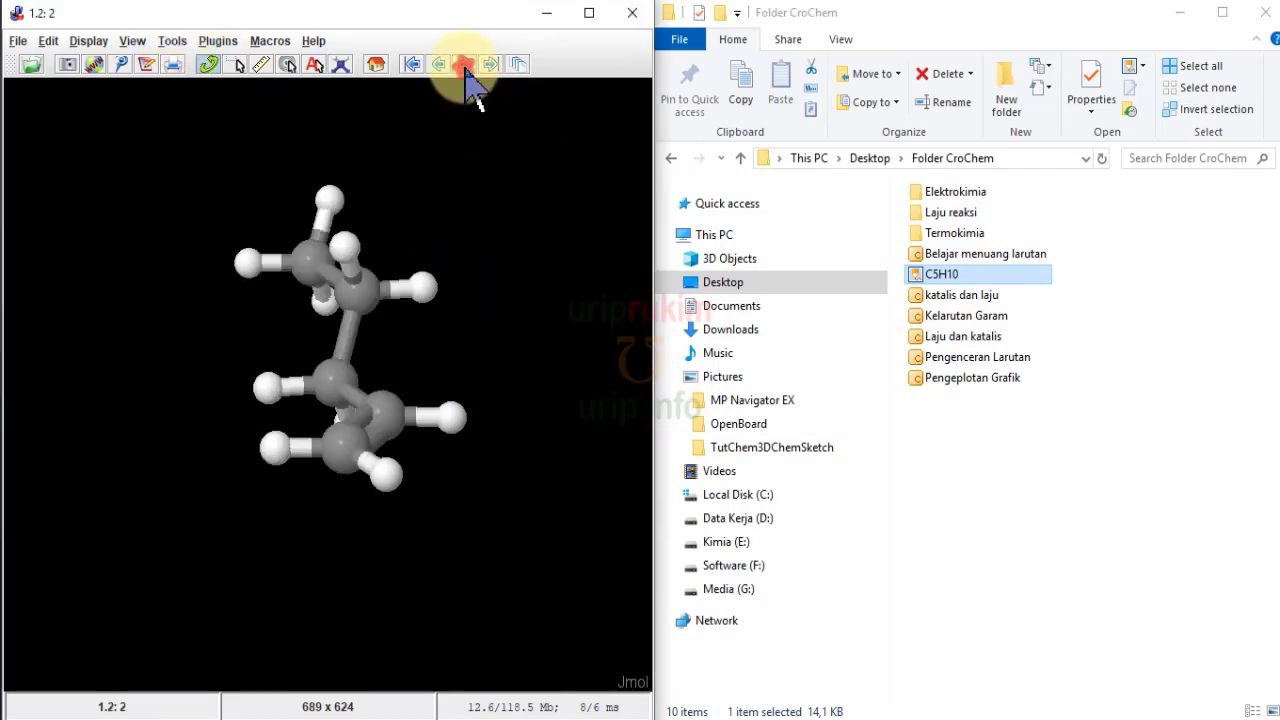
left_click_drag(410, 202, 317, 307)
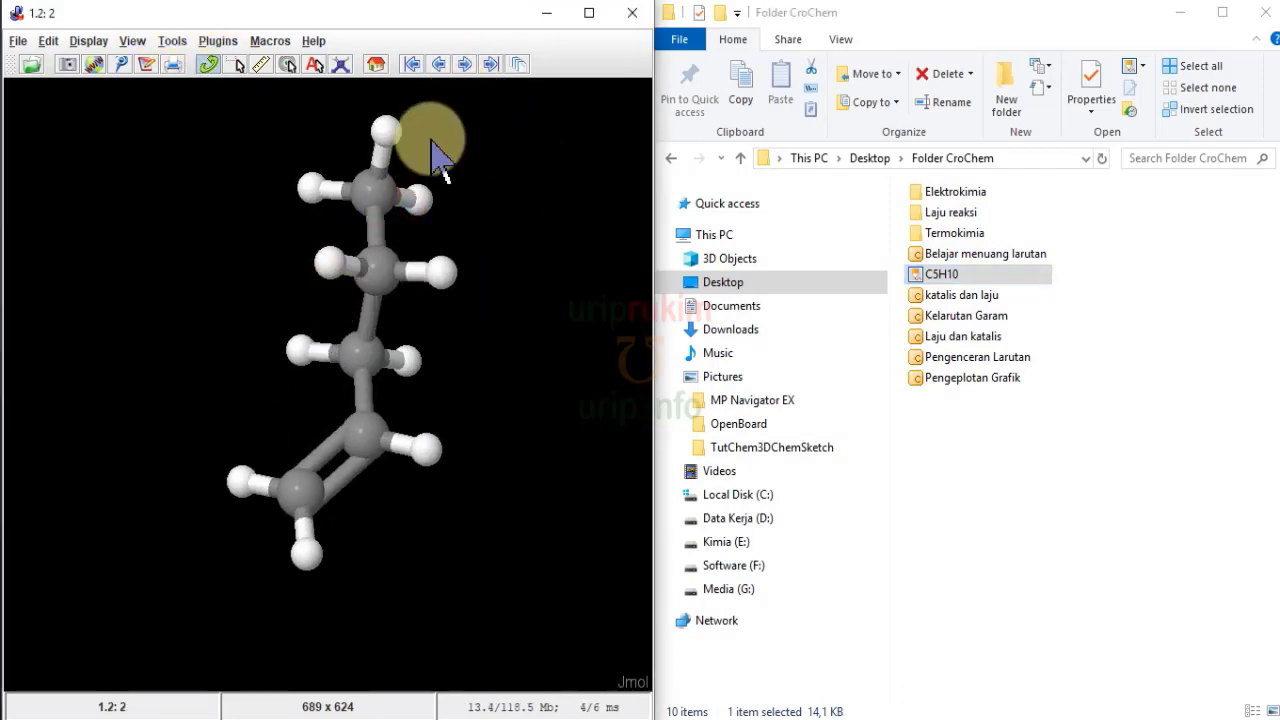
Step: Advance through the loaded C5H10 models to model 7, rotating models 6 and 7 to inspect them
left_click(462, 66)
left_click(462, 66)
left_click(462, 65)
left_click(462, 65)
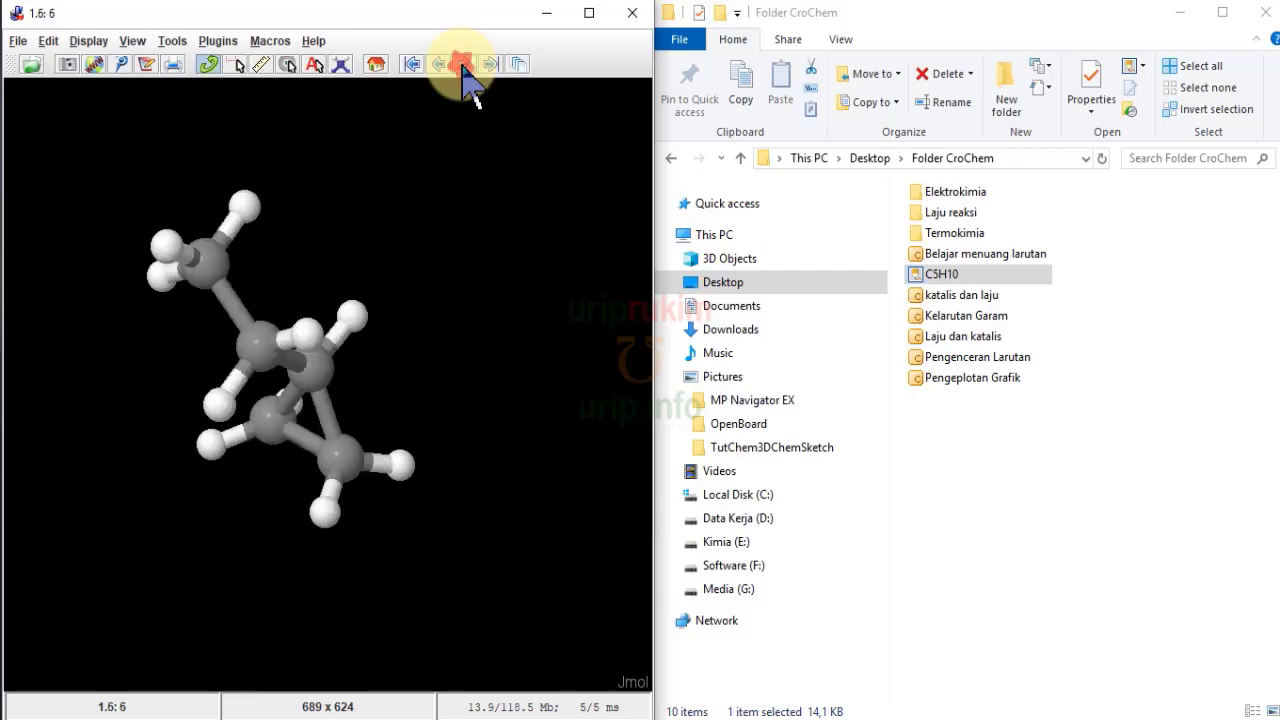
left_click_drag(315, 356, 300, 420)
left_click(463, 65)
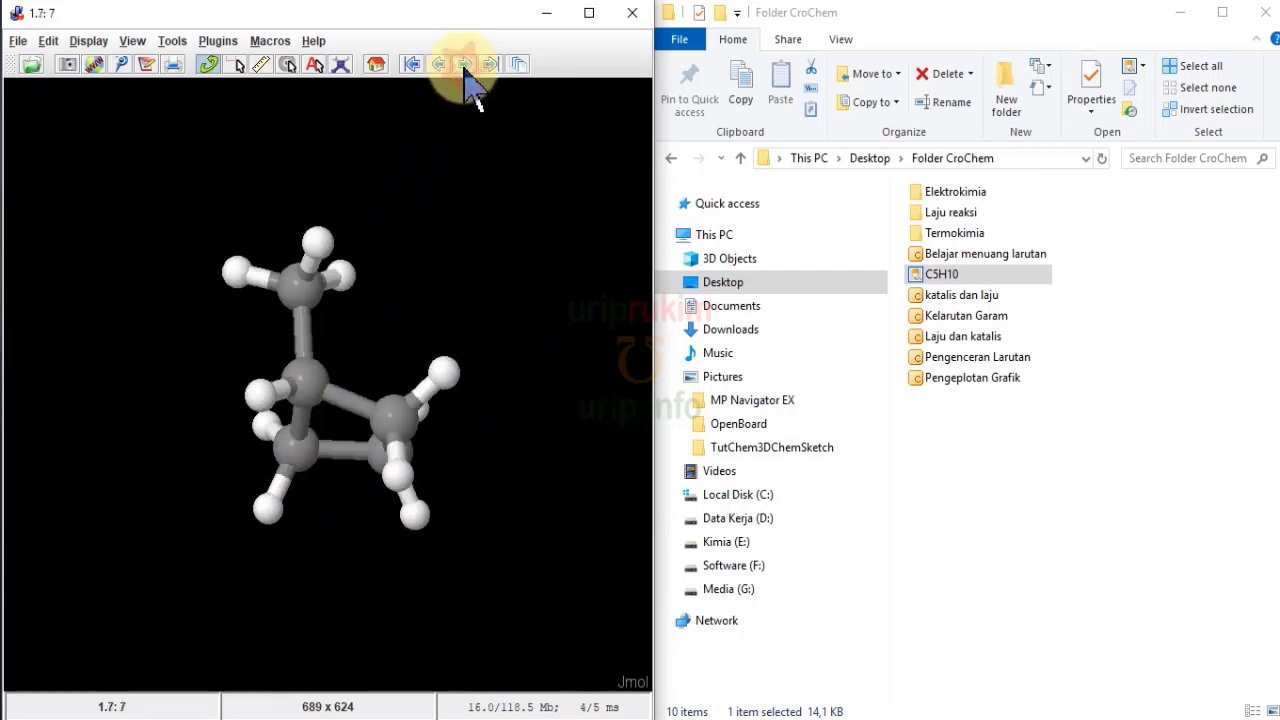
left_click_drag(423, 277, 280, 400)
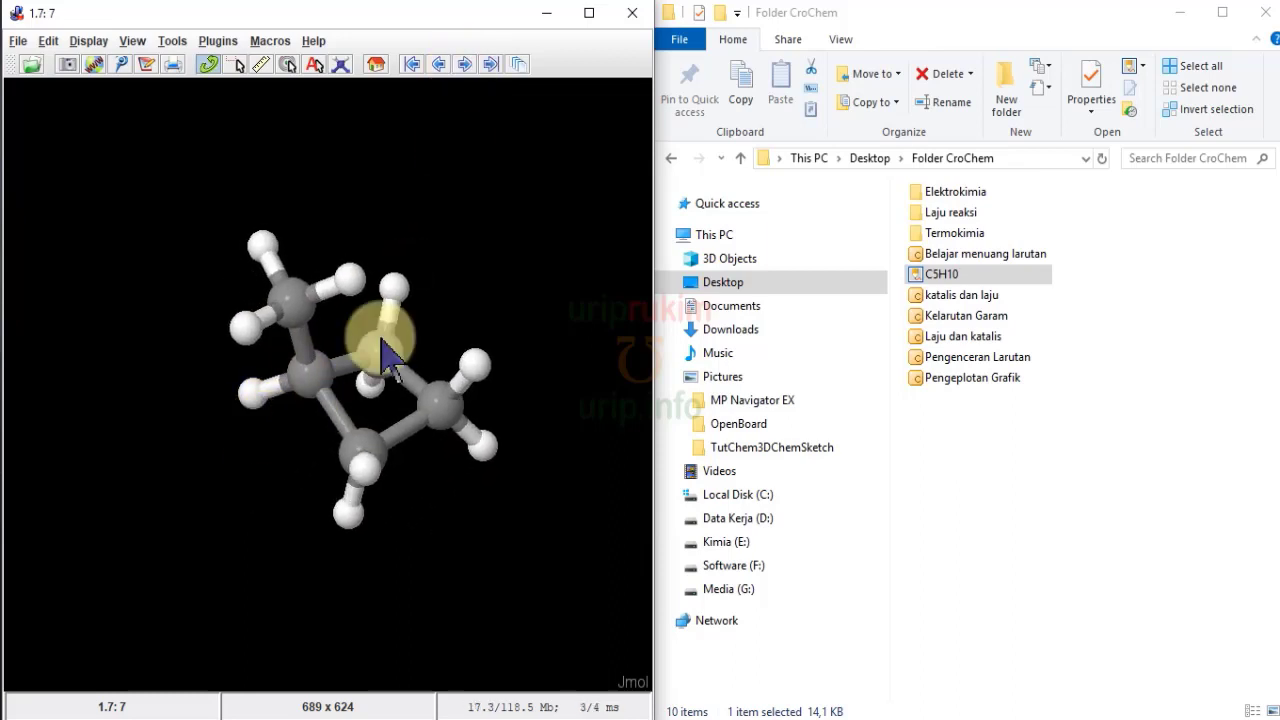
Step: Advance through the C5H10 models in Jmol to model 9, rotating model 8 on the way
left_click(463, 65)
left_click_drag(440, 310, 391, 251)
left_click(463, 65)
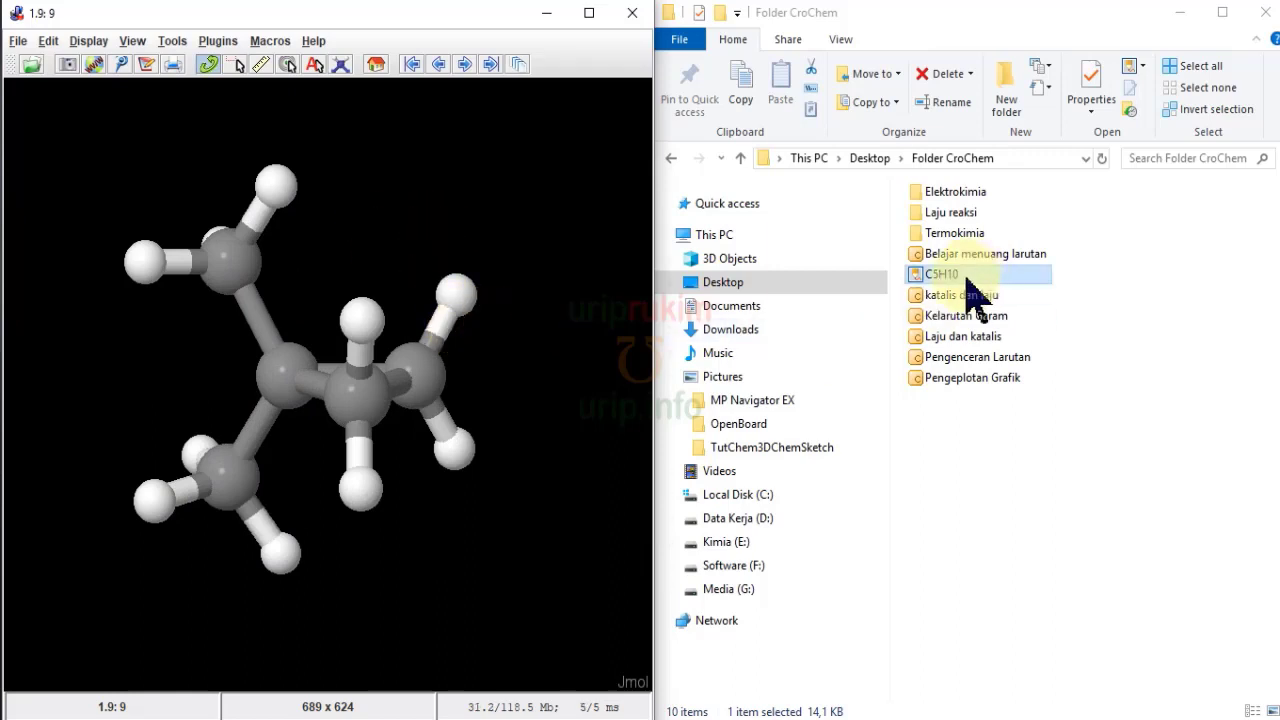
Step: Switch to MarvinSketch and open the C5H10 file from Folder CroChem on the Desktop
left_click(753, 719)
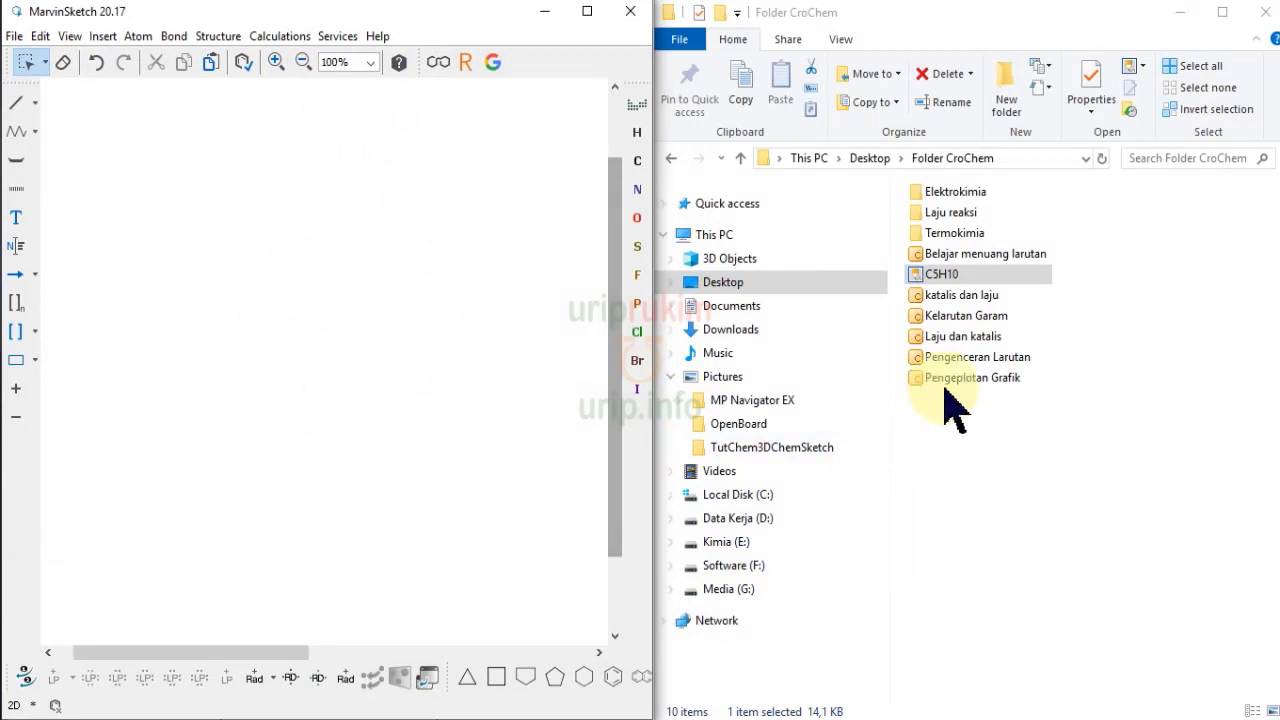
left_click(41, 38)
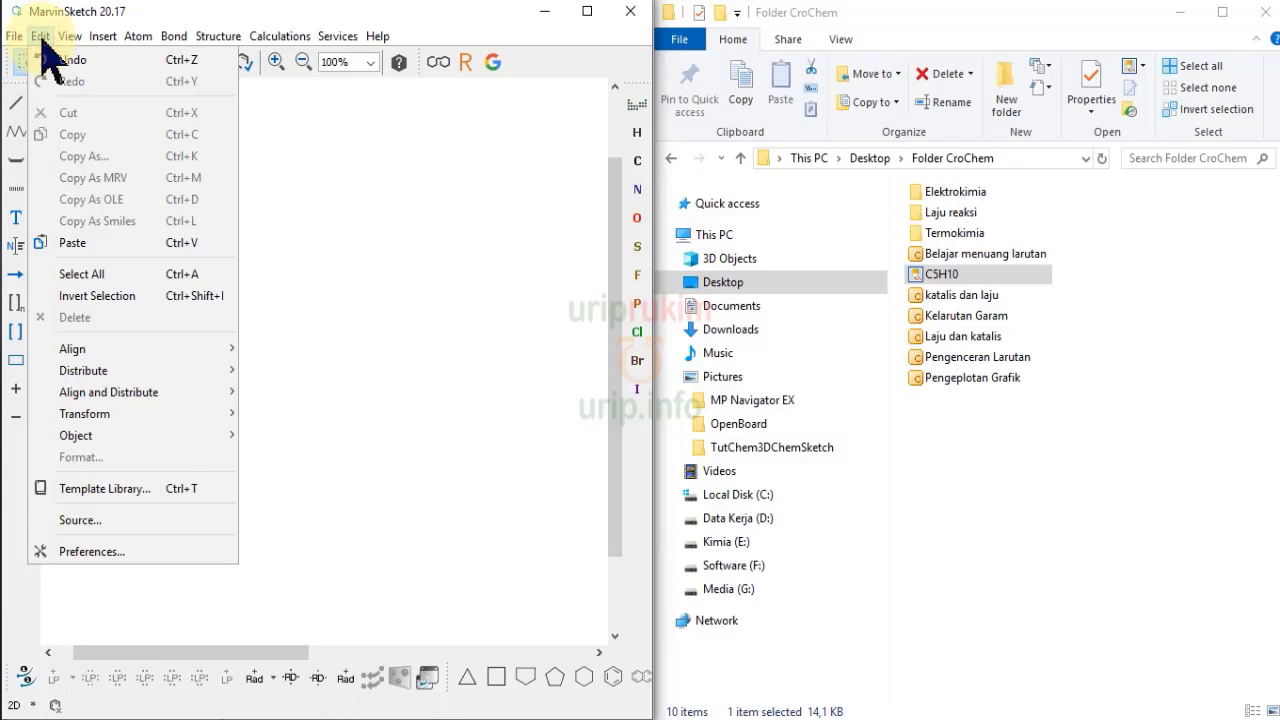
mouse_move(14, 38)
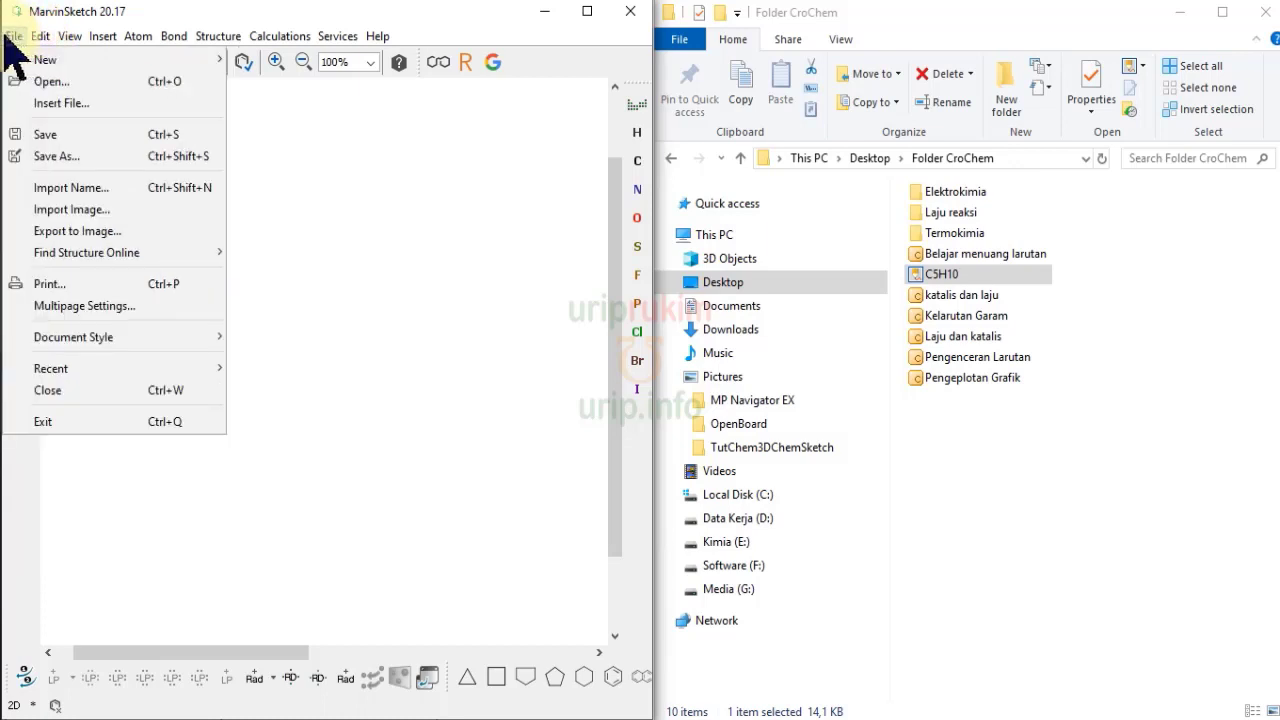
left_click(40, 81)
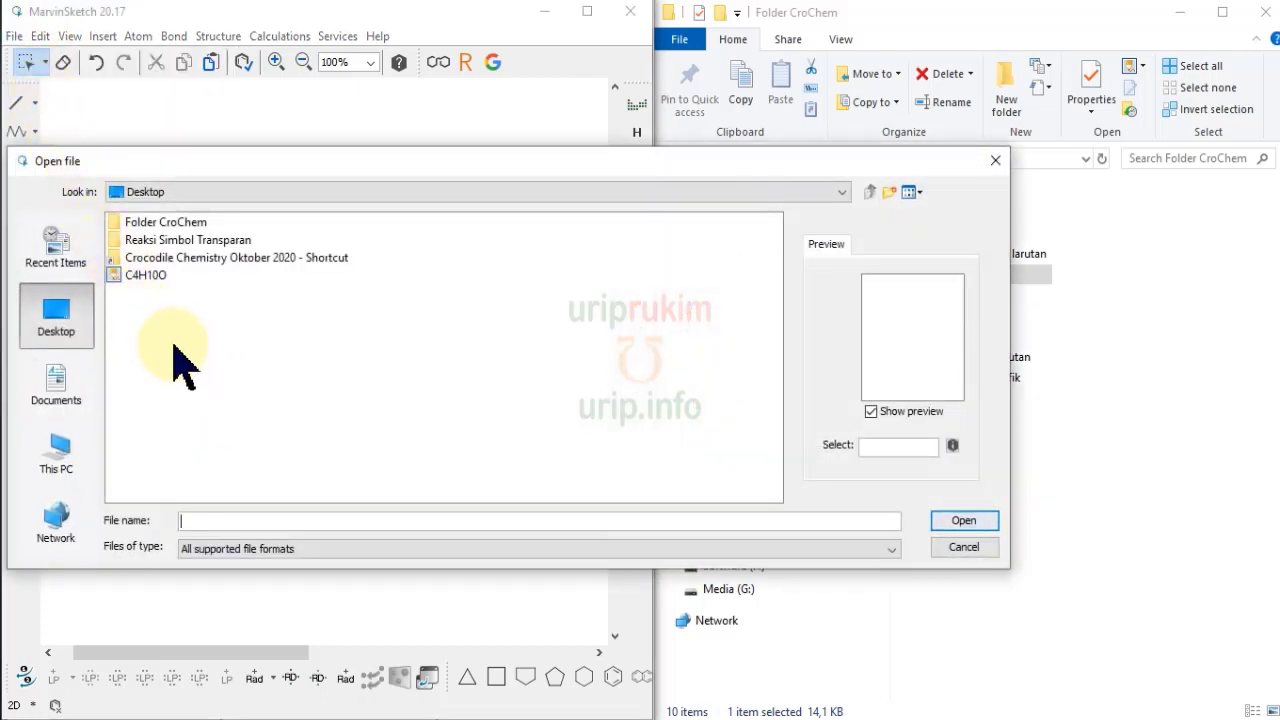
double_click(160, 222)
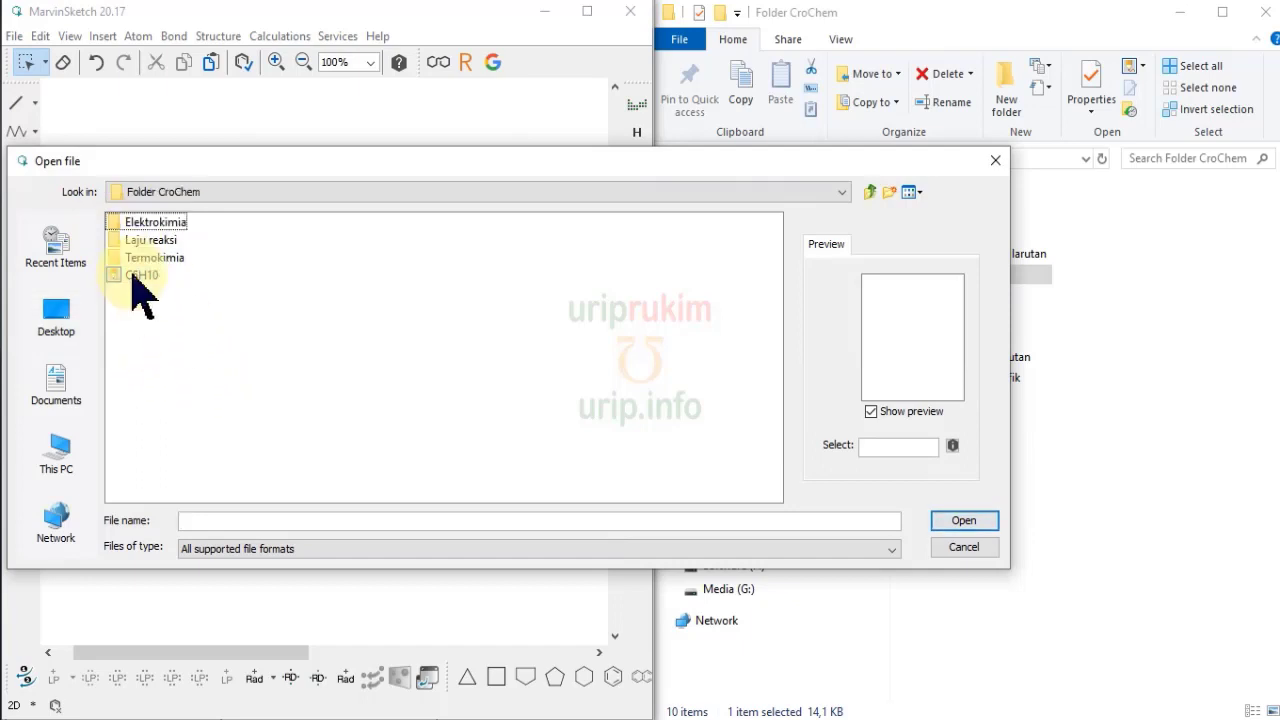
left_click(140, 274)
left_click(964, 521)
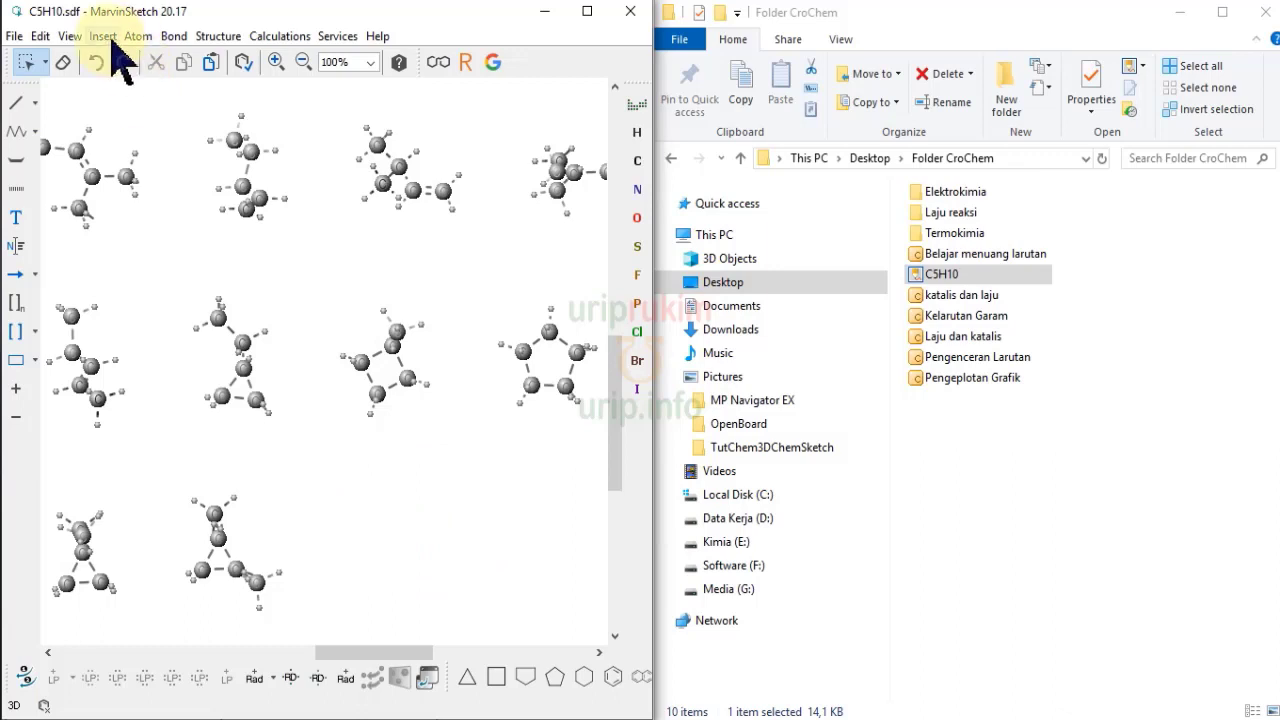
Step: Clean all the C5H10 structures in 2D and bring the flattened isomers into view
left_click(209, 37)
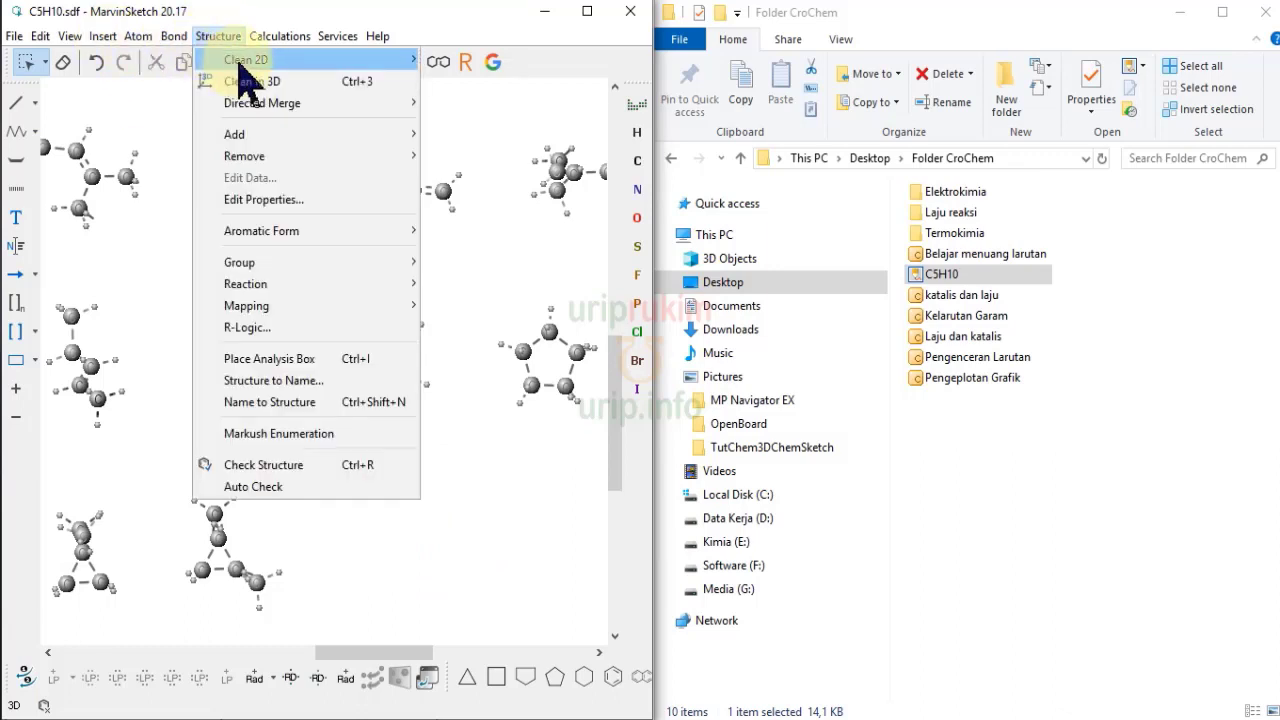
mouse_move(239, 66)
left_click(462, 60)
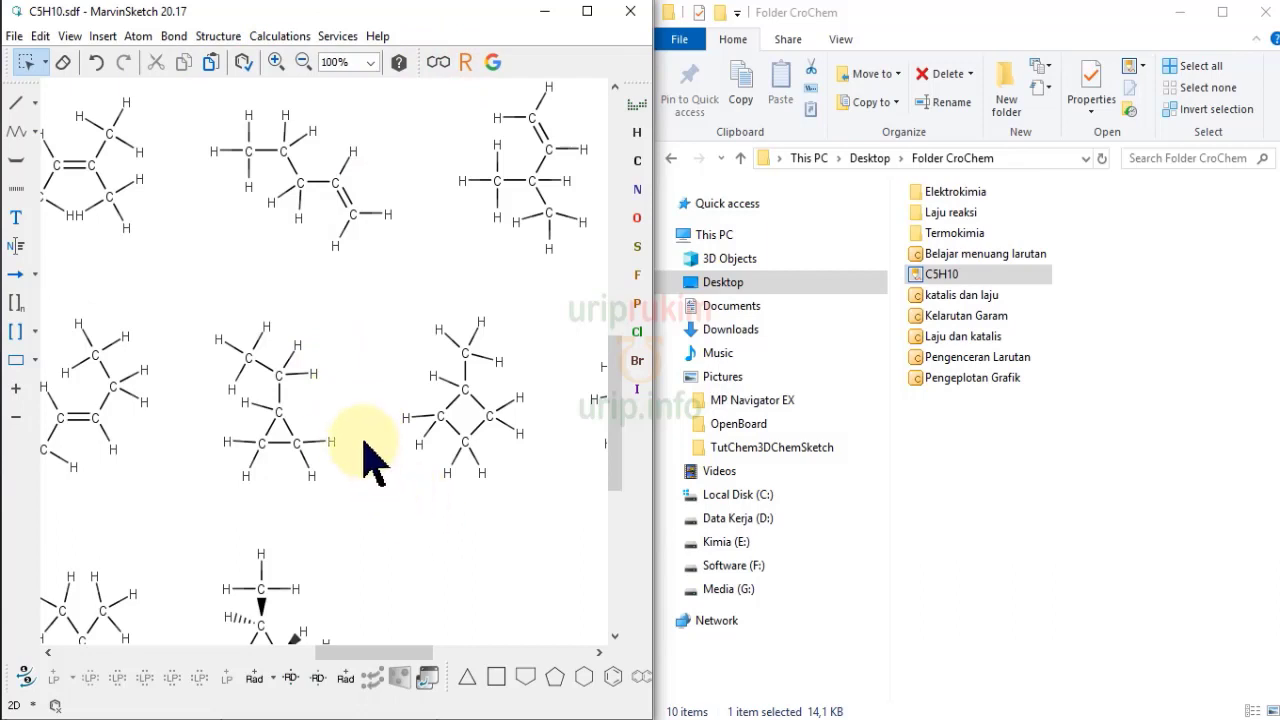
scroll(365, 460, "down", 3)
left_click_drag(369, 650, 402, 651)
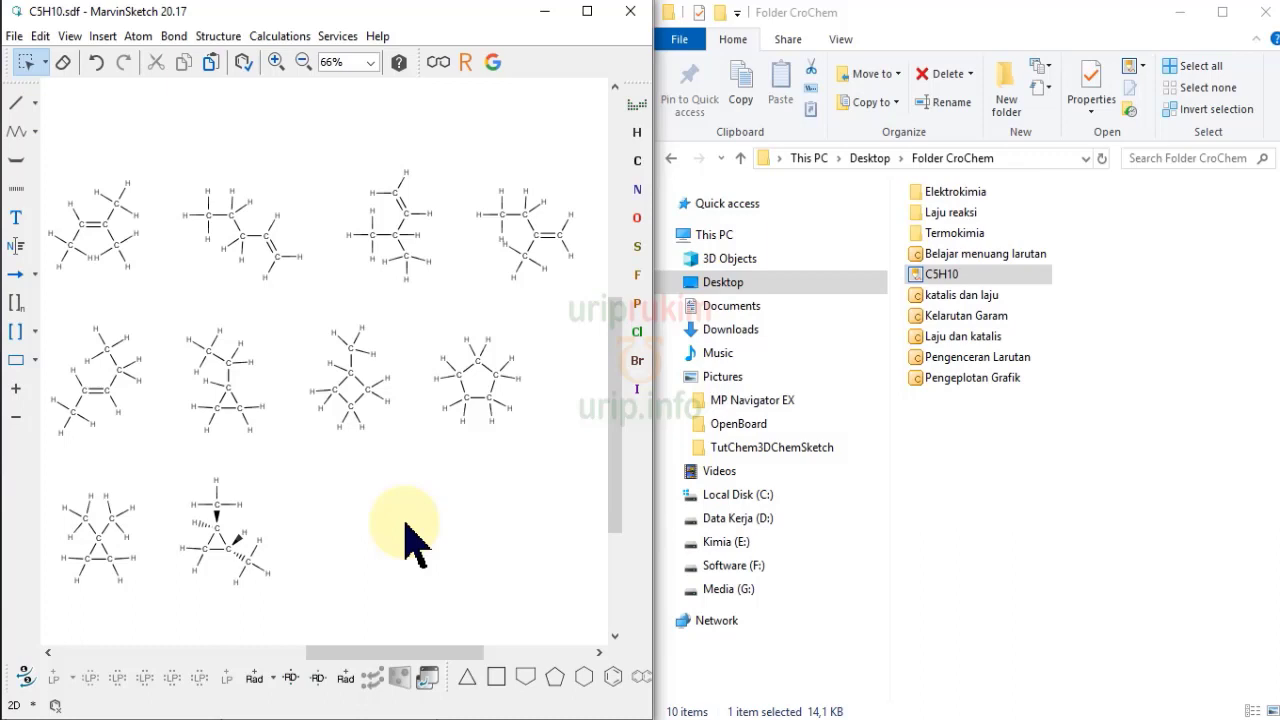
Step: Begin saving the structures under a new name, with the advanced saving method set to separate files and append to end of file
left_click(15, 37)
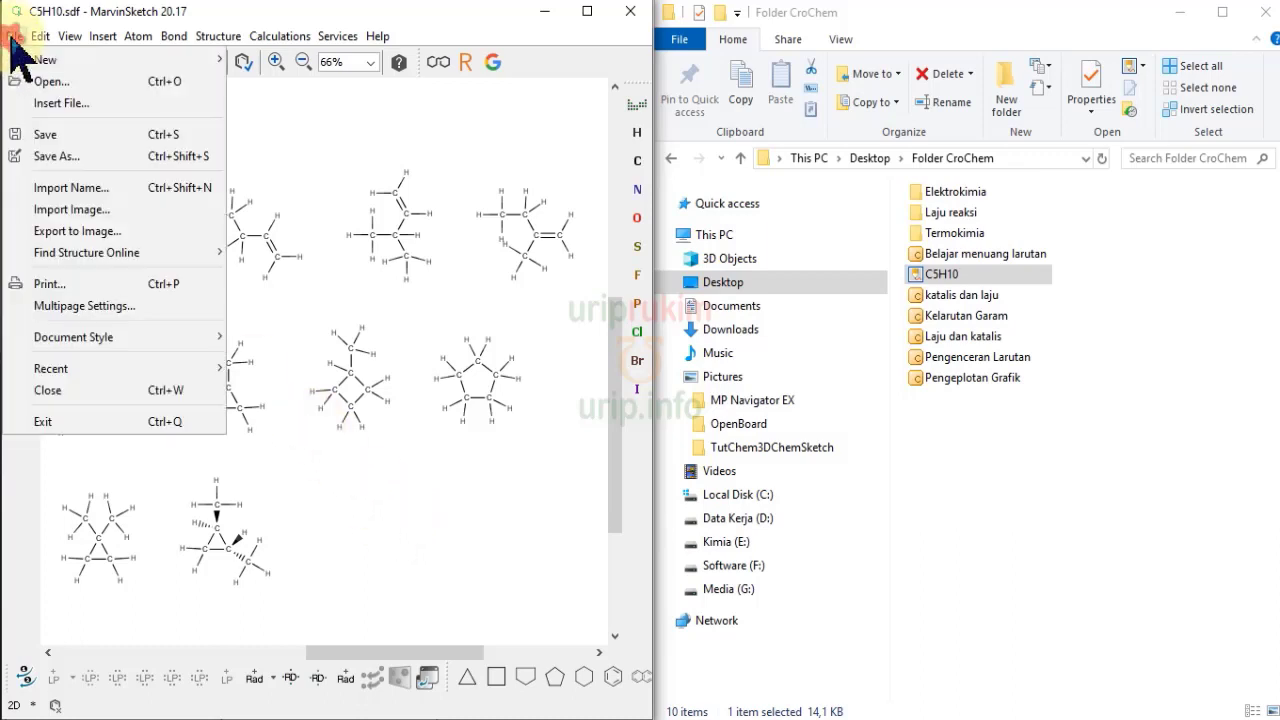
left_click(50, 157)
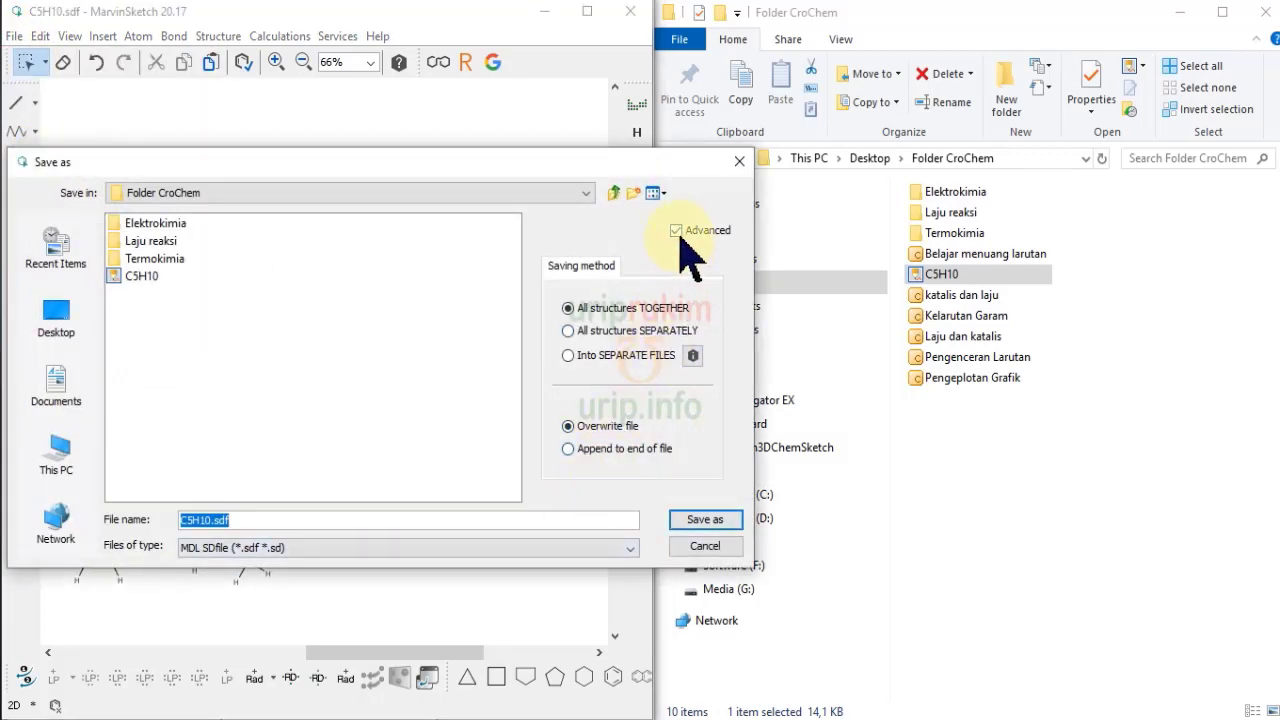
left_click(678, 233)
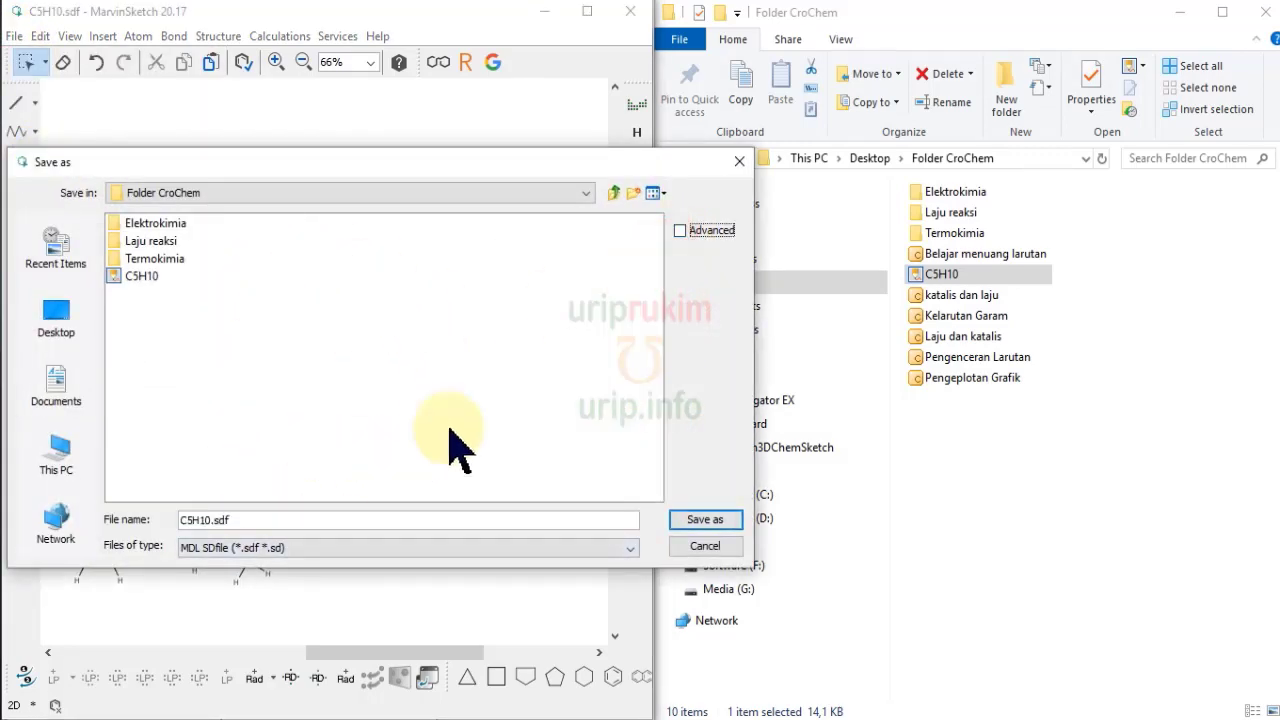
left_click(680, 232)
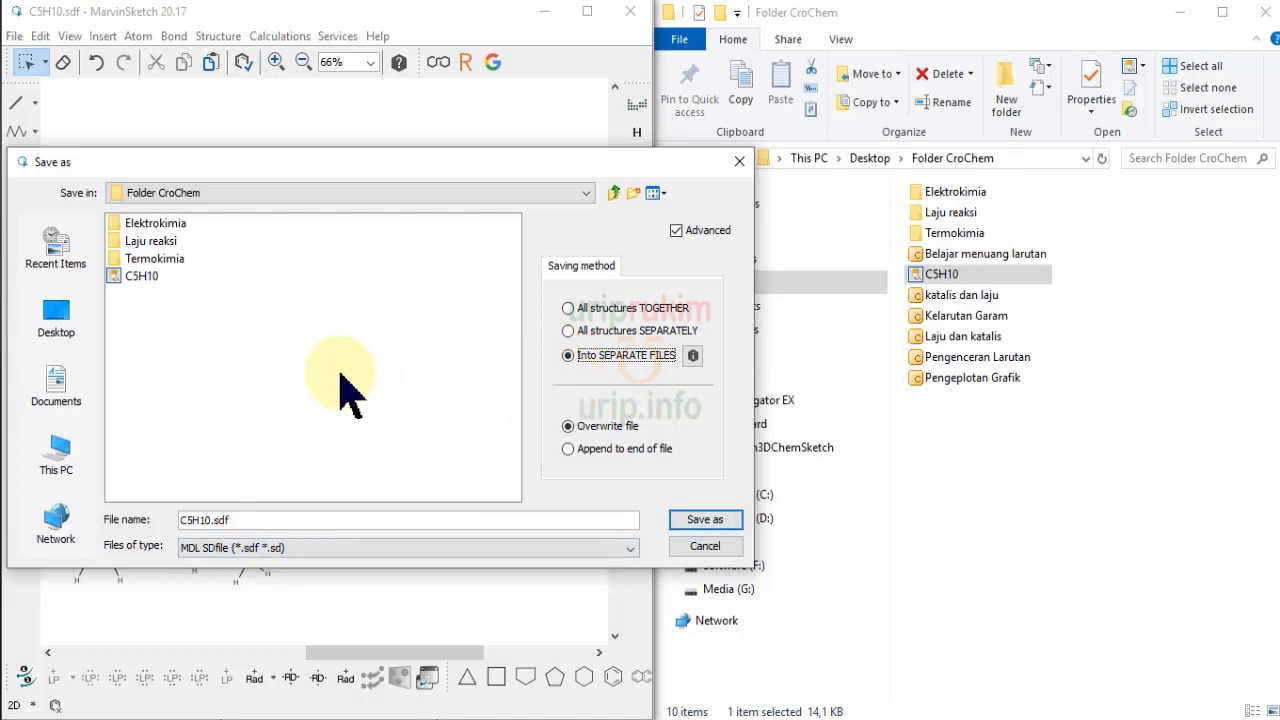
left_click(569, 449)
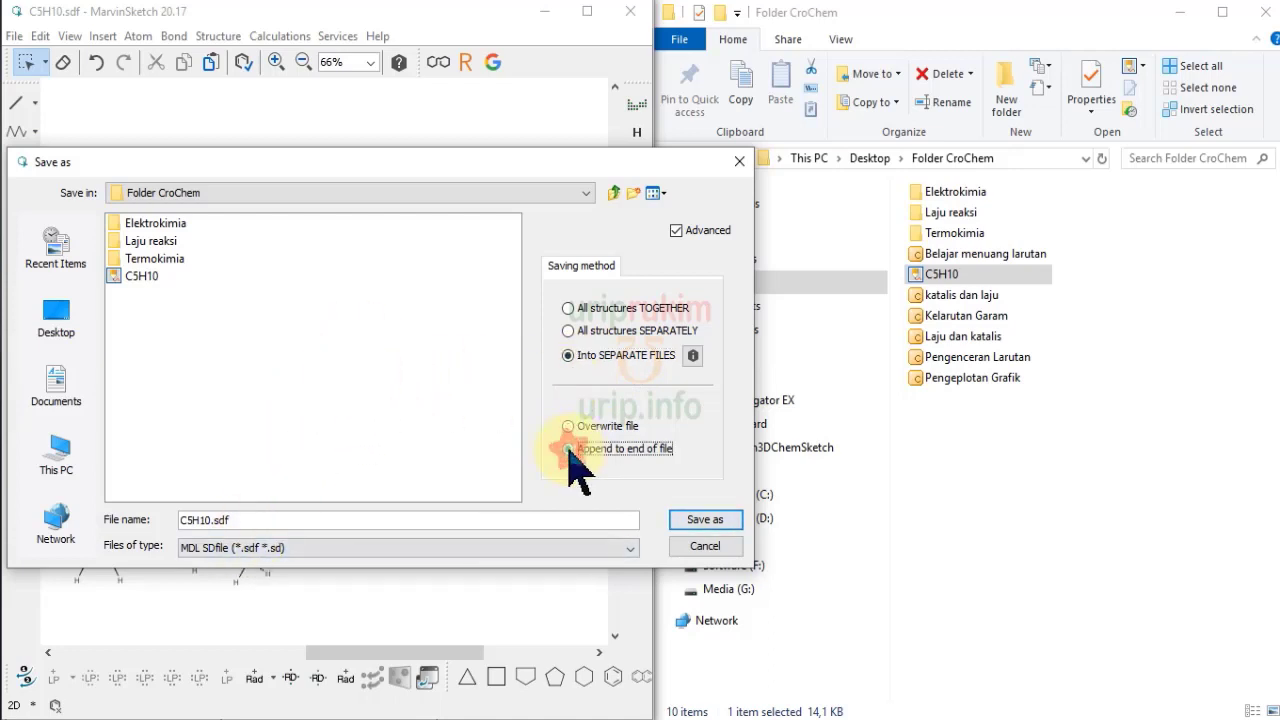
Step: Choose the MDL Molfile (*.mol) format, name the output "isomer C5H10-.mol" and save it in Folder CroChem
left_click(268, 549)
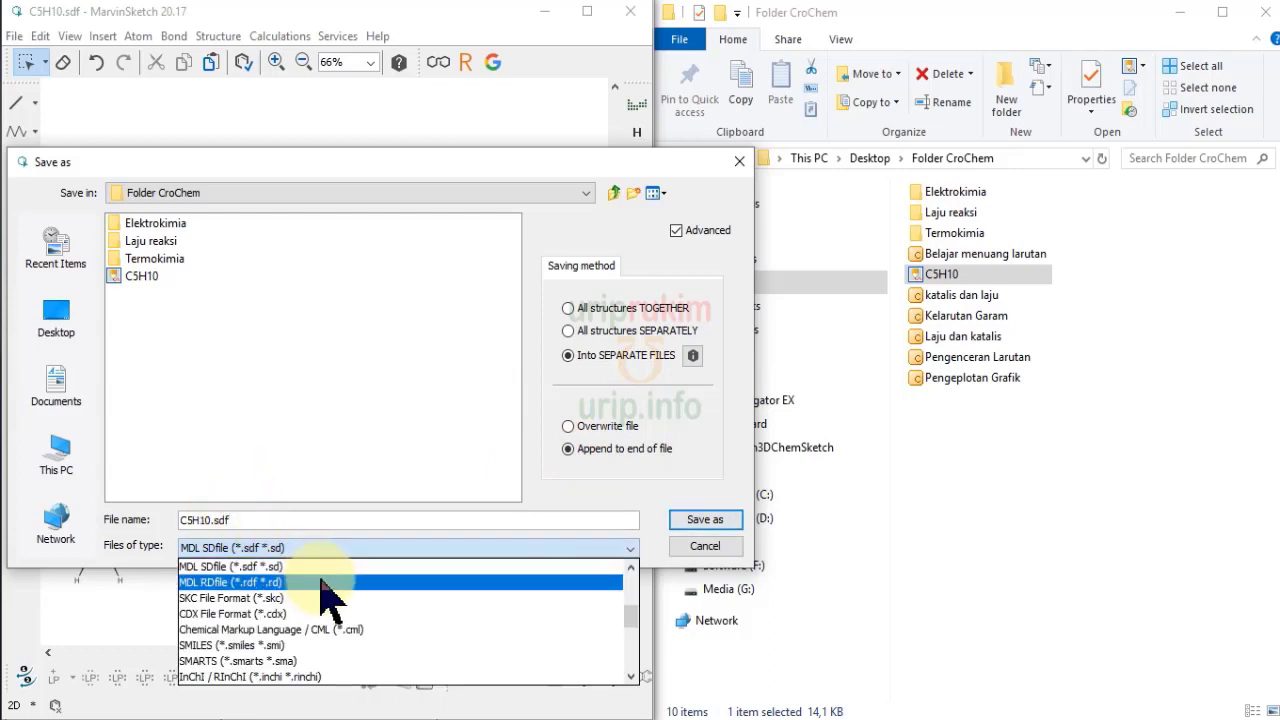
scroll(390, 606, "up", 2)
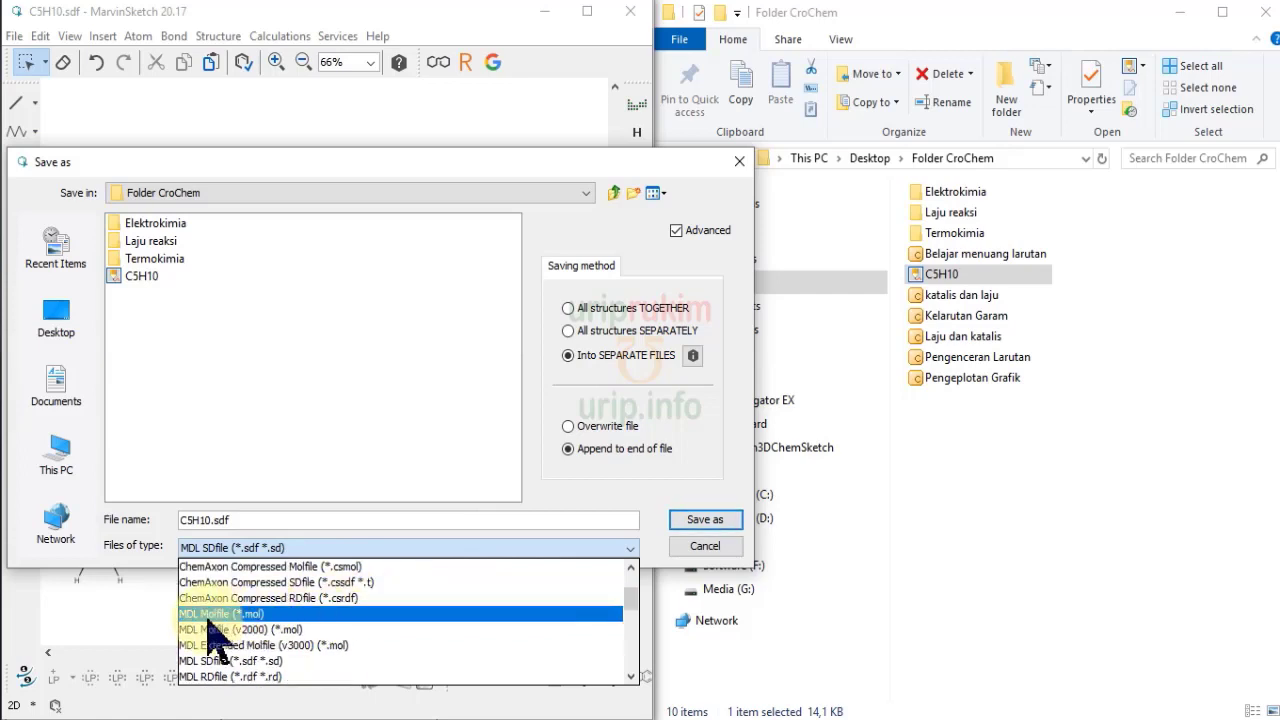
left_click(262, 612)
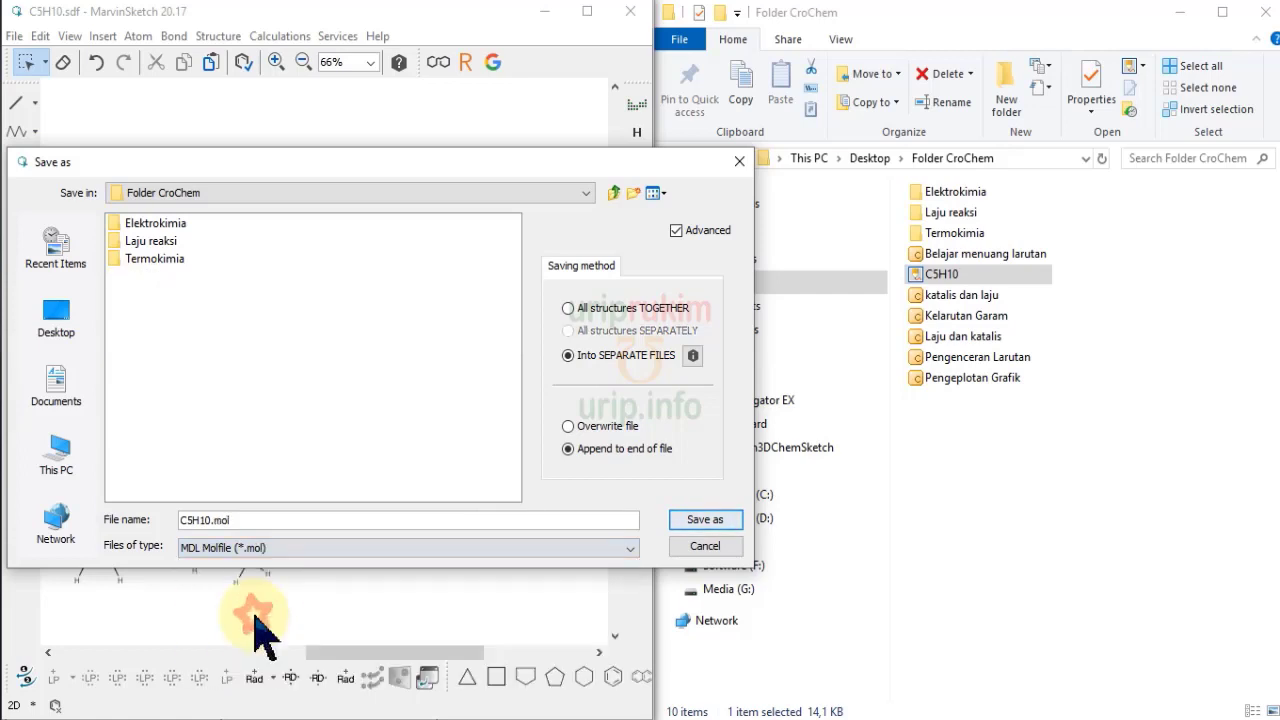
double_click(207, 519)
type("isomer")
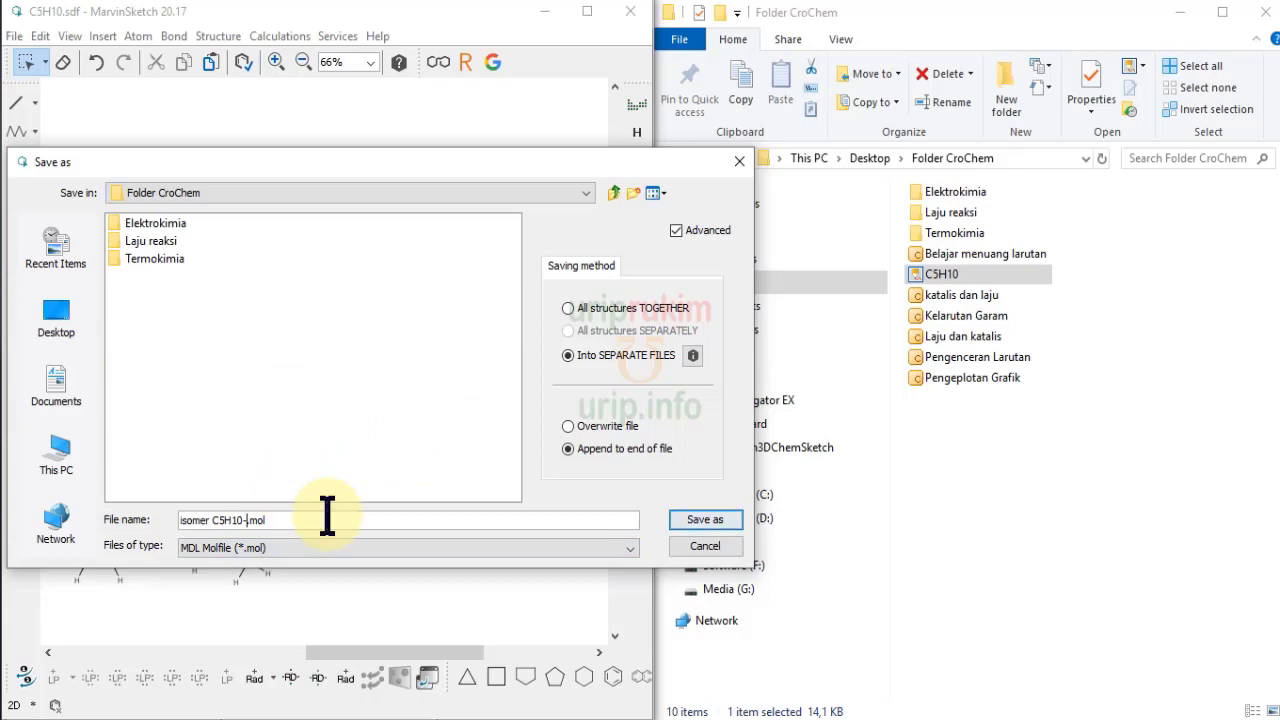
left_click(695, 522)
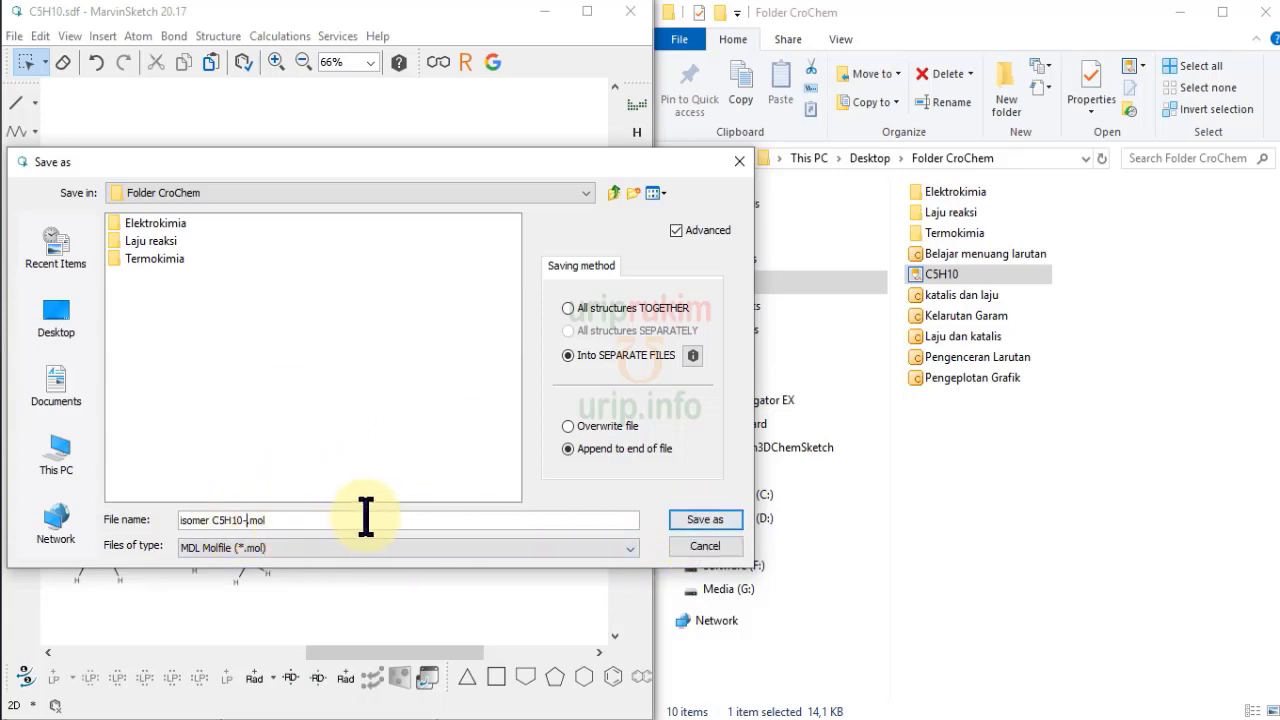
left_click(706, 523)
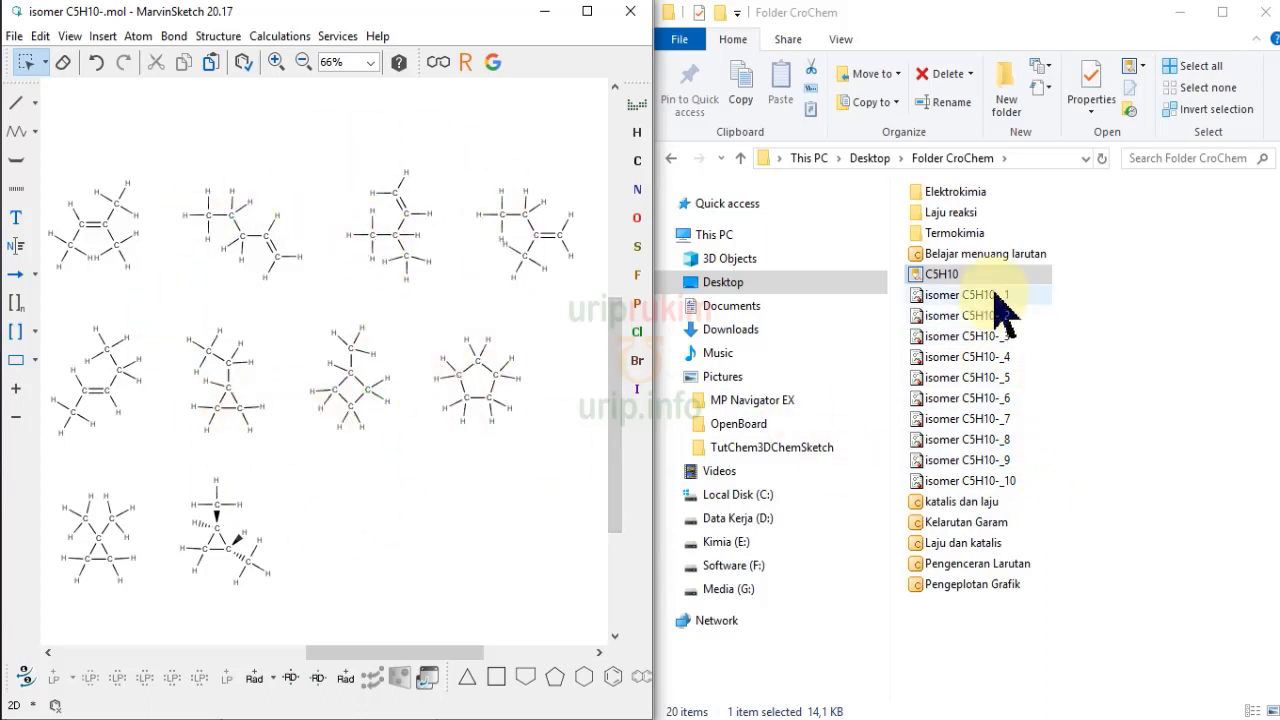
Step: Open the isomer C5H10-_1 file in MarvinSketch and inspect its structure at 200% zoom
left_click(16, 35)
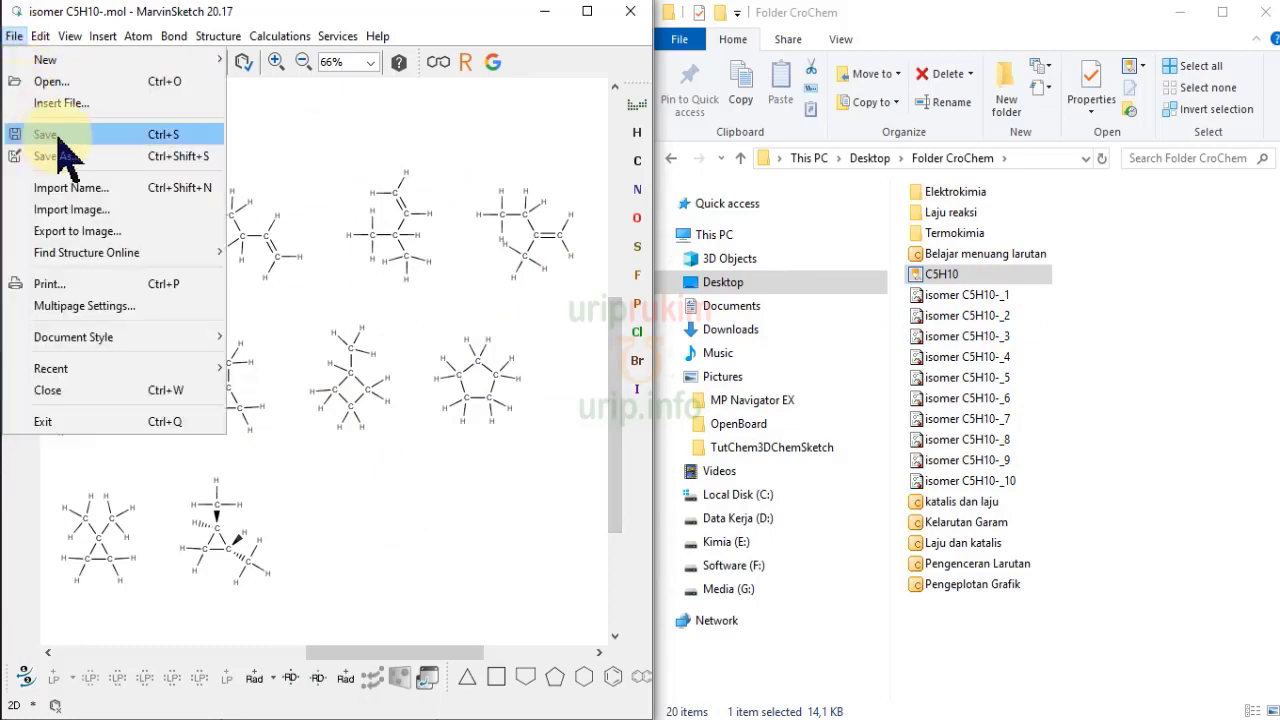
left_click(50, 82)
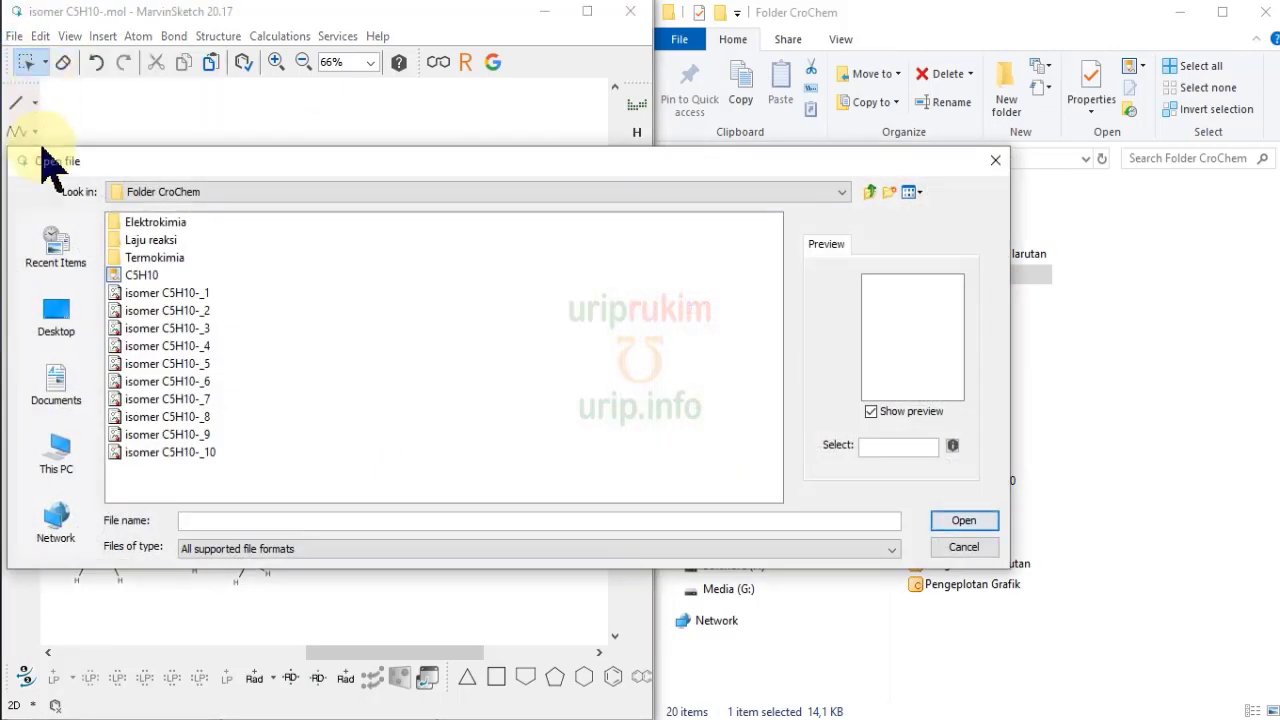
left_click(162, 293)
left_click(963, 522)
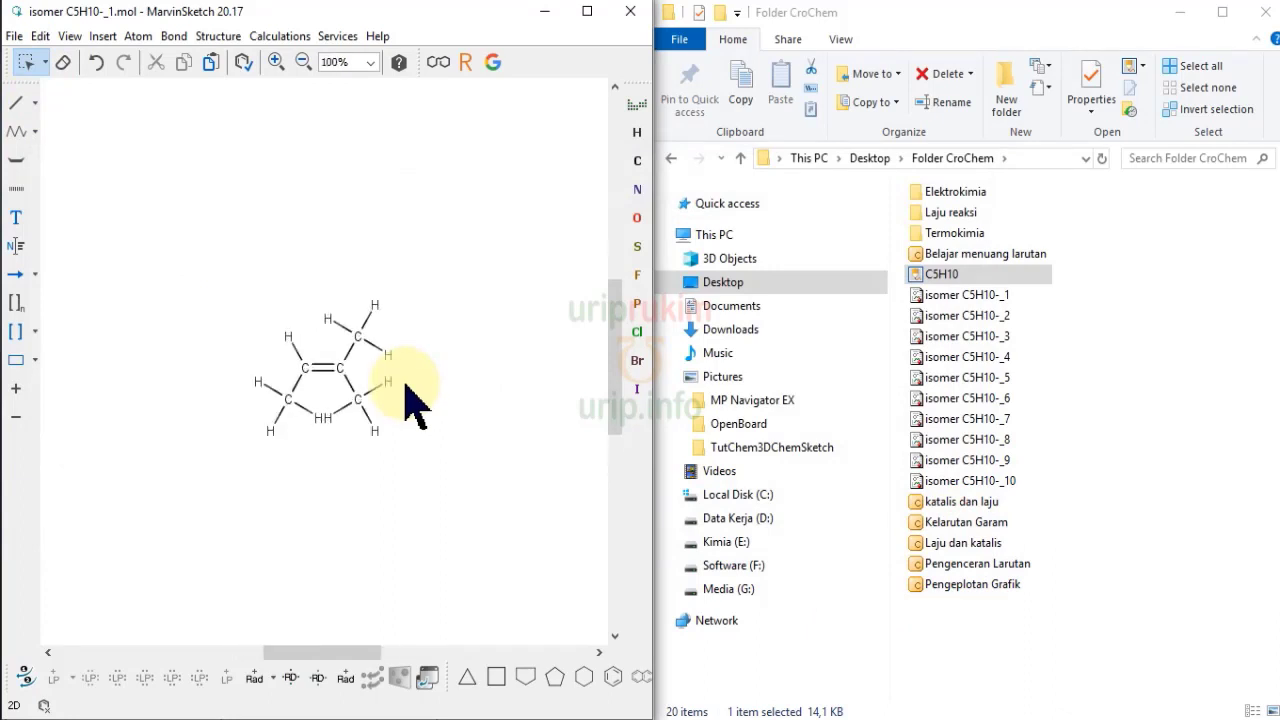
scroll(405, 385, "up", 3)
scroll(403, 386, "down", 1)
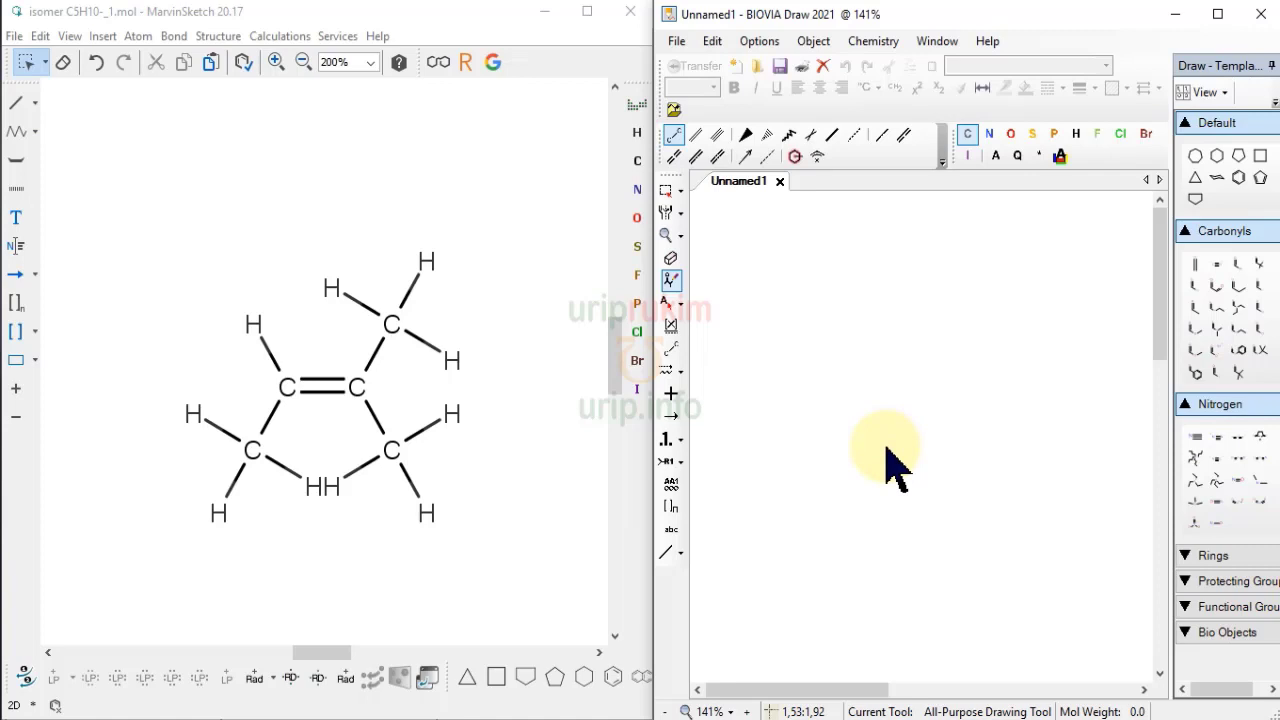
Step: In BIOVIA Draw, open the SDF Viewer and load the C5H10 SD file from Folder CroChem
left_click(677, 42)
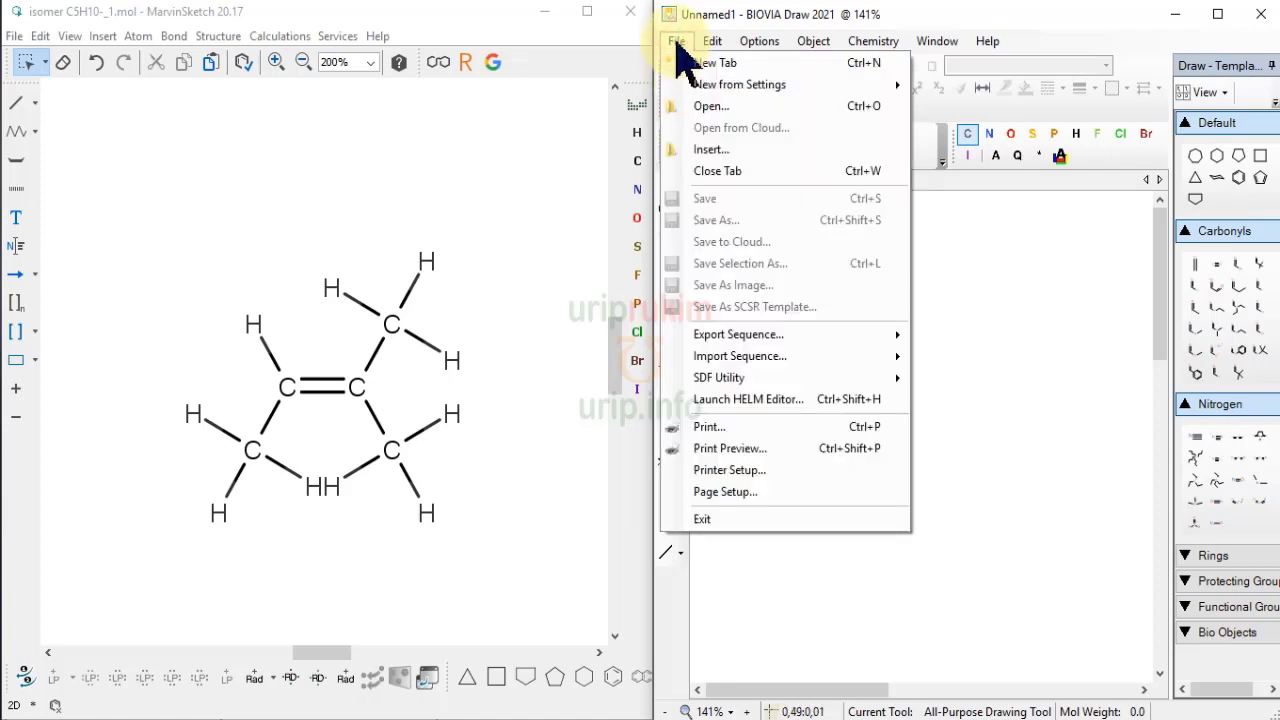
mouse_move(745, 378)
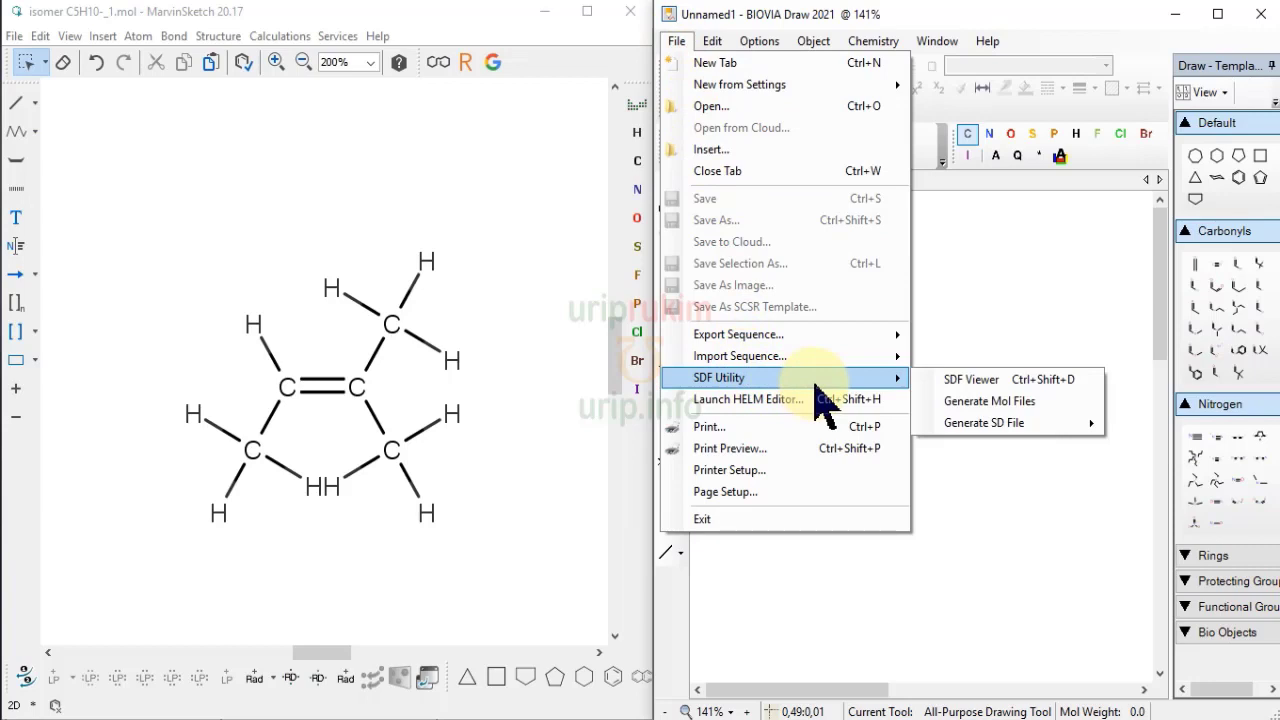
left_click(984, 381)
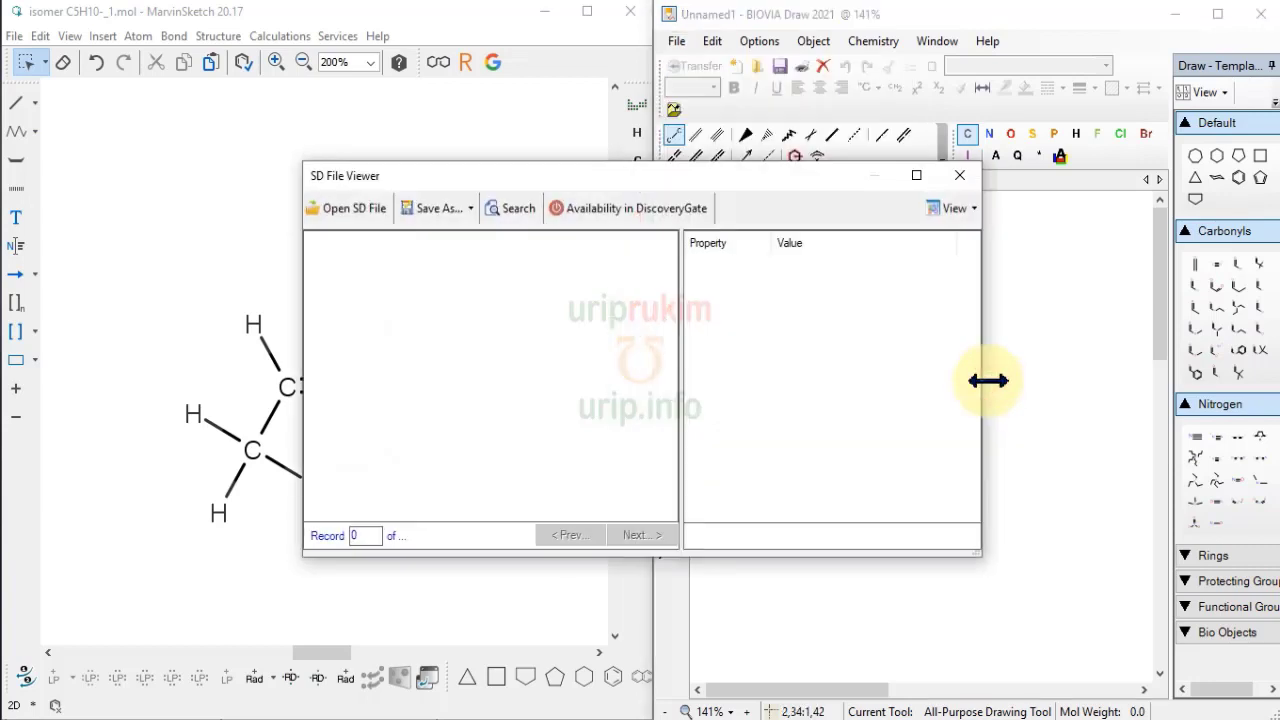
left_click(350, 210)
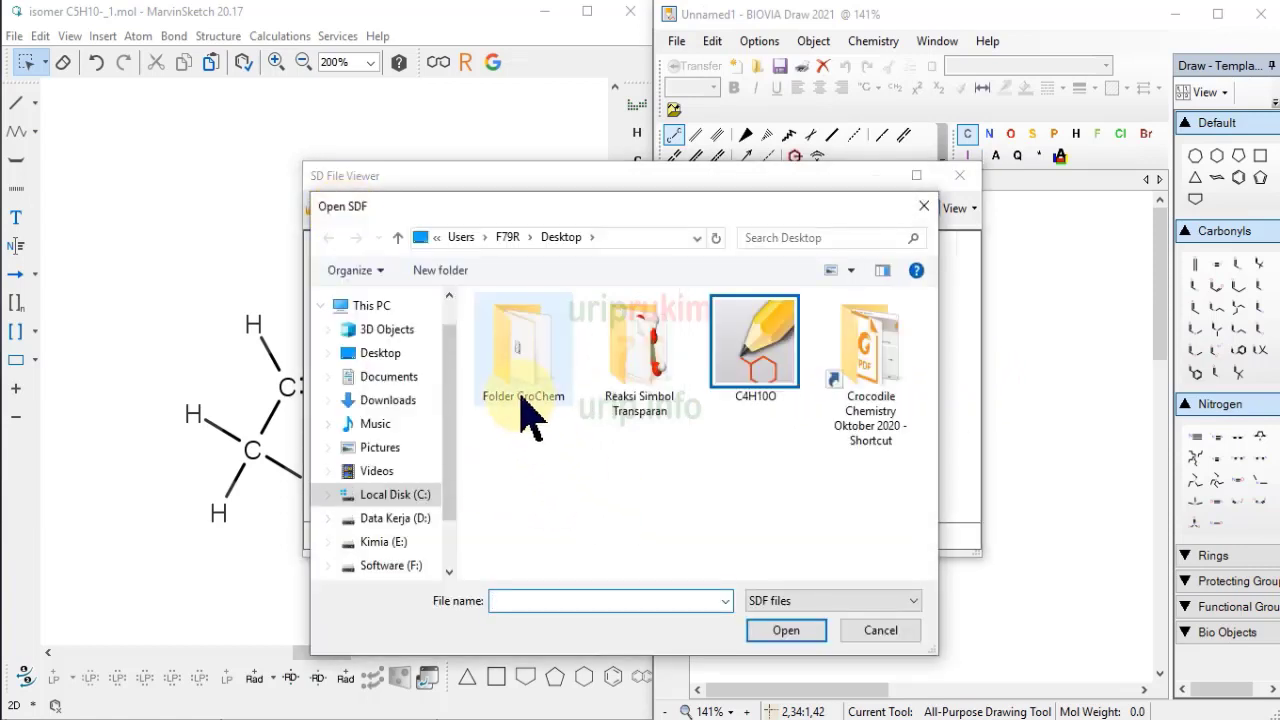
left_click(520, 393)
double_click(522, 396)
left_click(520, 391)
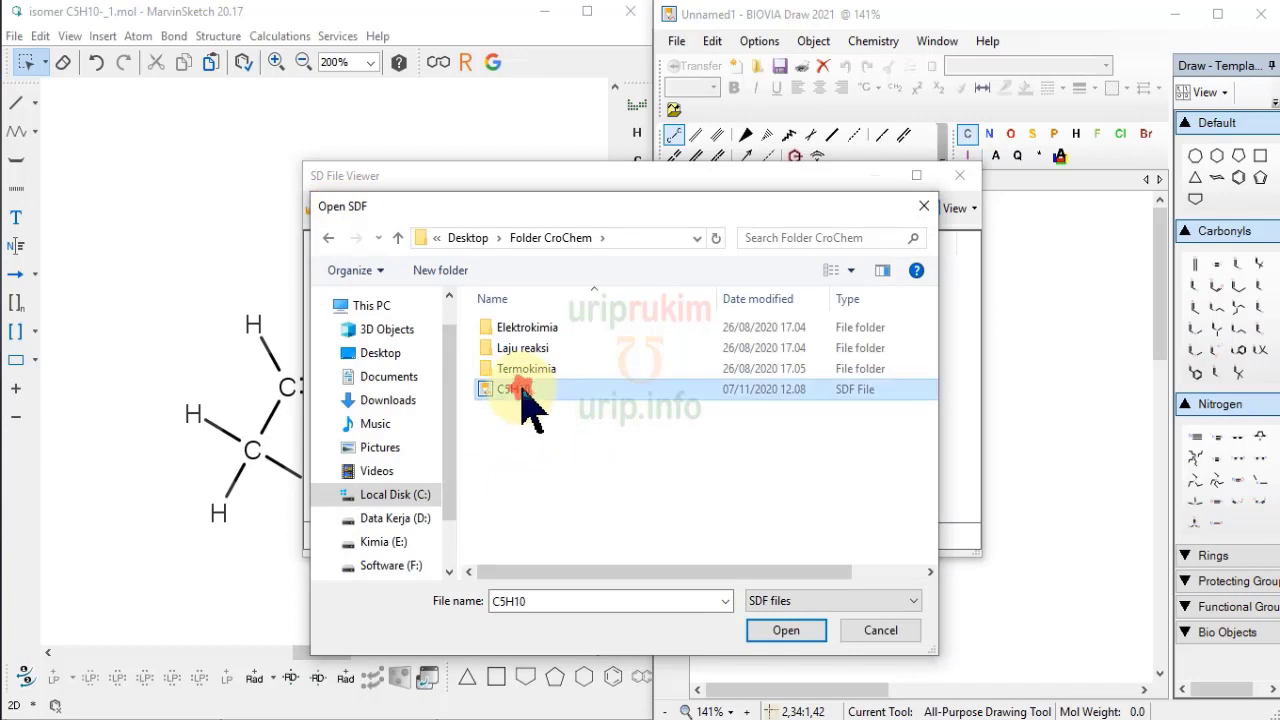
left_click(786, 630)
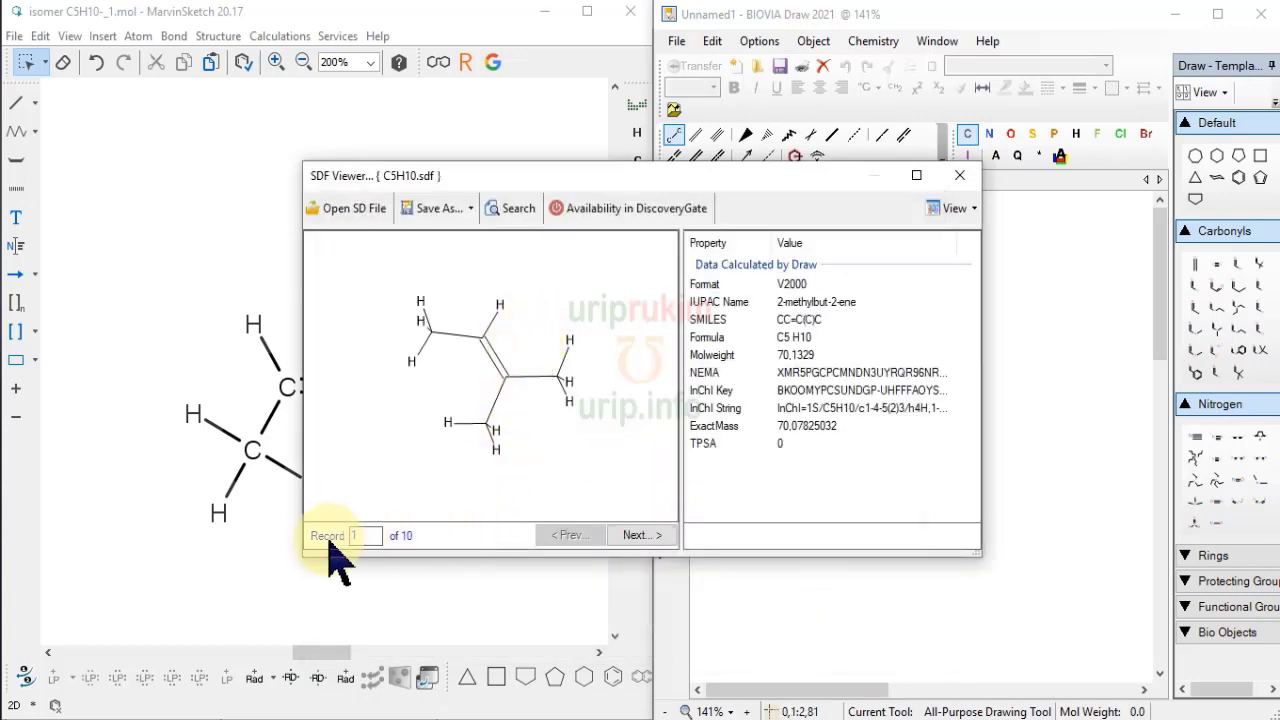
Step: Step through the C5H10 records in the SDF Viewer up to record 10, checking each structure and its calculated data
left_click(640, 535)
left_click(640, 535)
left_click(640, 535)
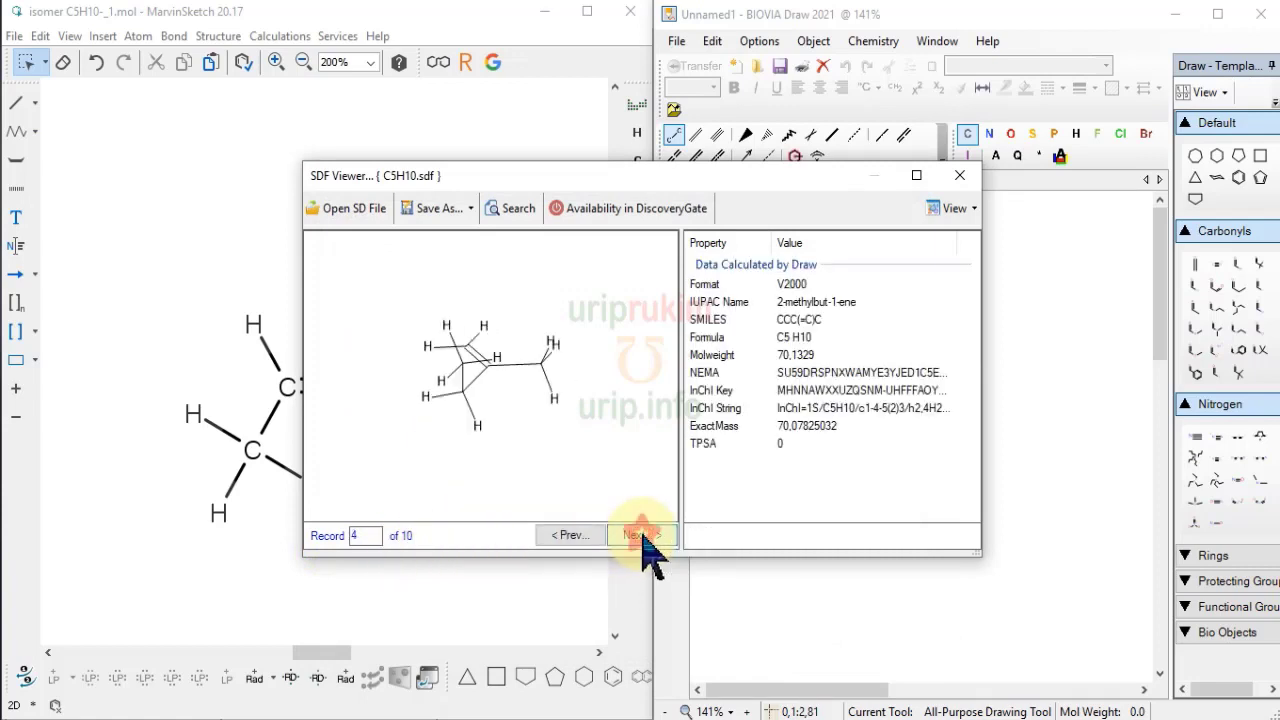
left_click(640, 535)
left_click(640, 535)
left_click(640, 535)
left_click(640, 535)
left_click(640, 535)
left_click(640, 535)
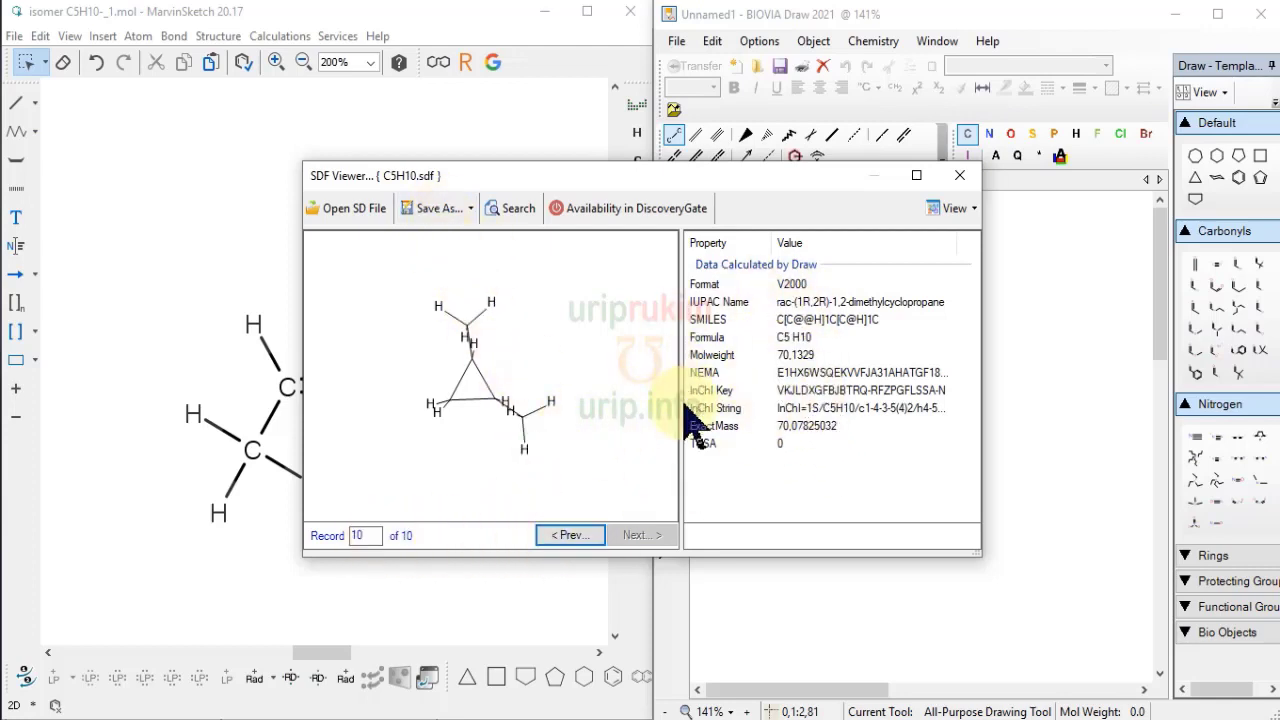
Step: Save all SDF records as separate mol files named by the *IUPAC field, into Folder CroChem on the Desktop
left_click(440, 210)
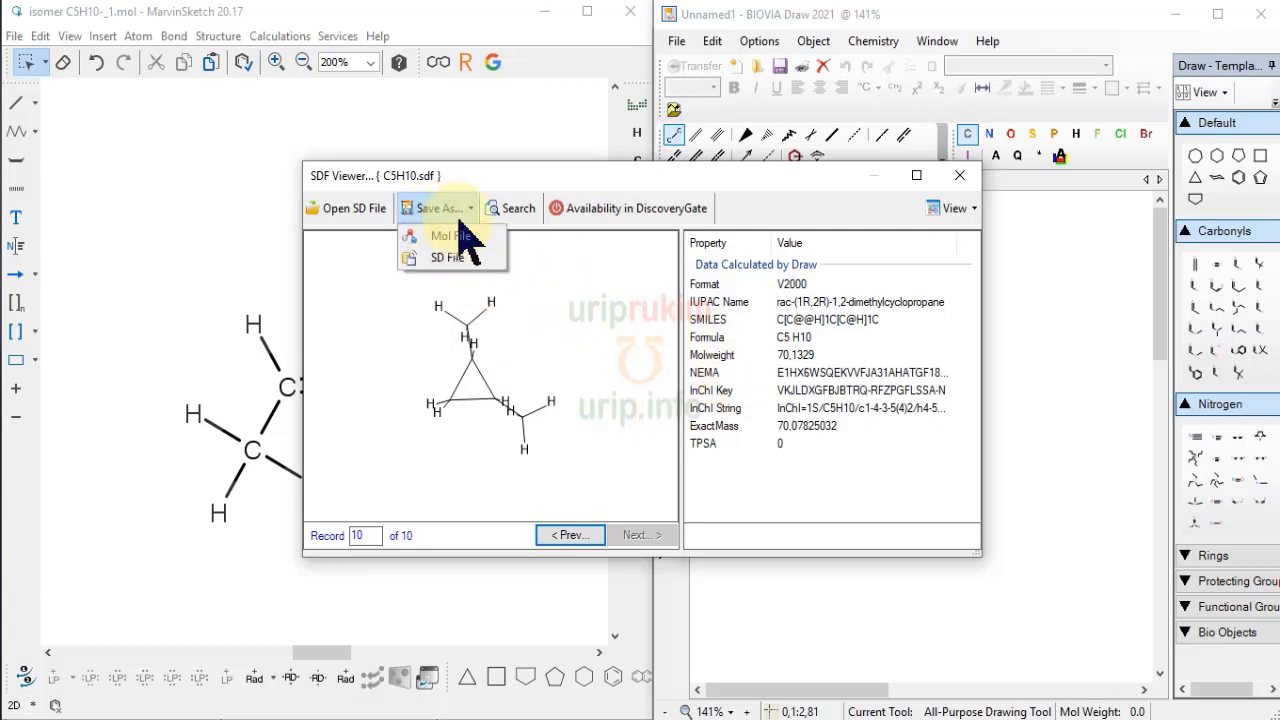
left_click(440, 238)
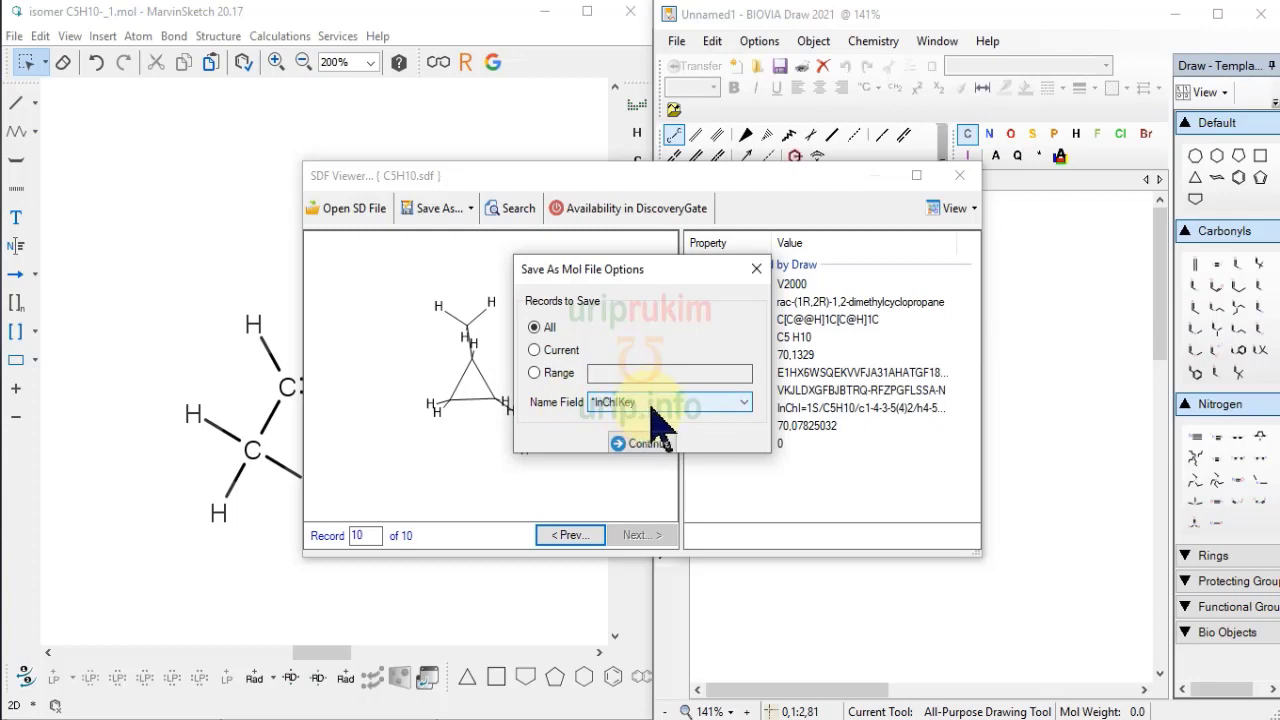
left_click(657, 410)
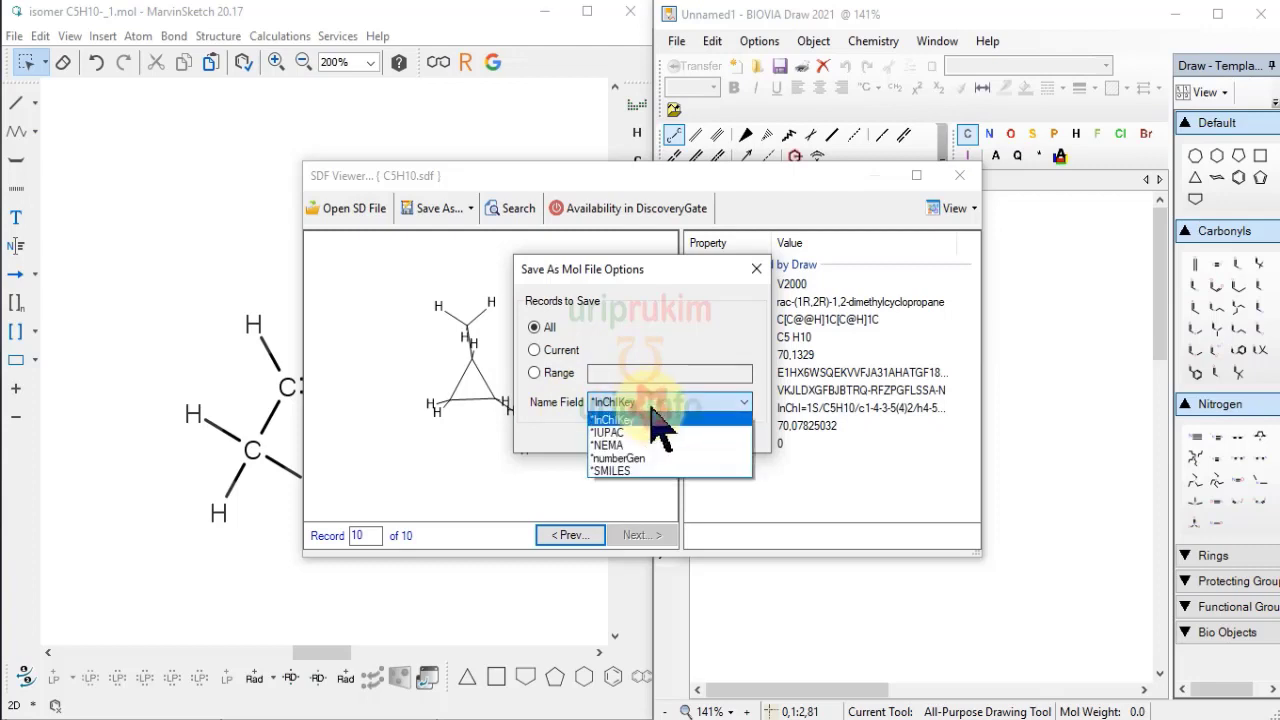
left_click(634, 431)
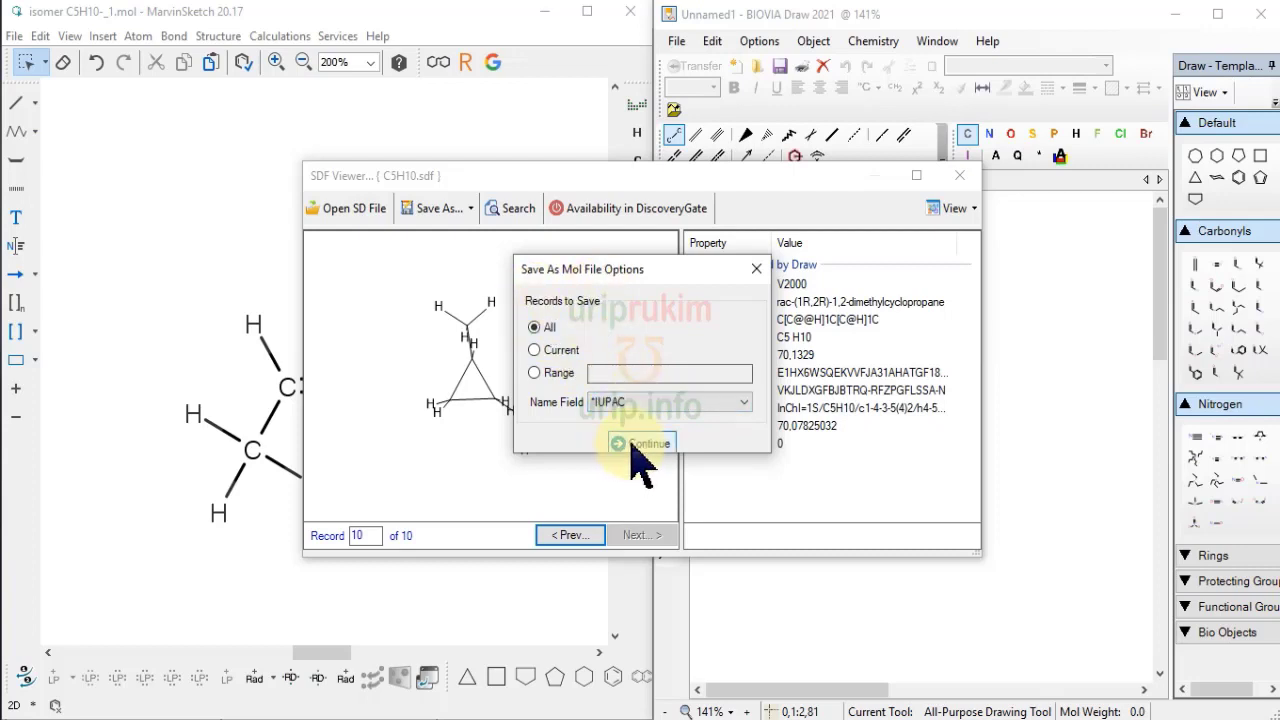
left_click(632, 445)
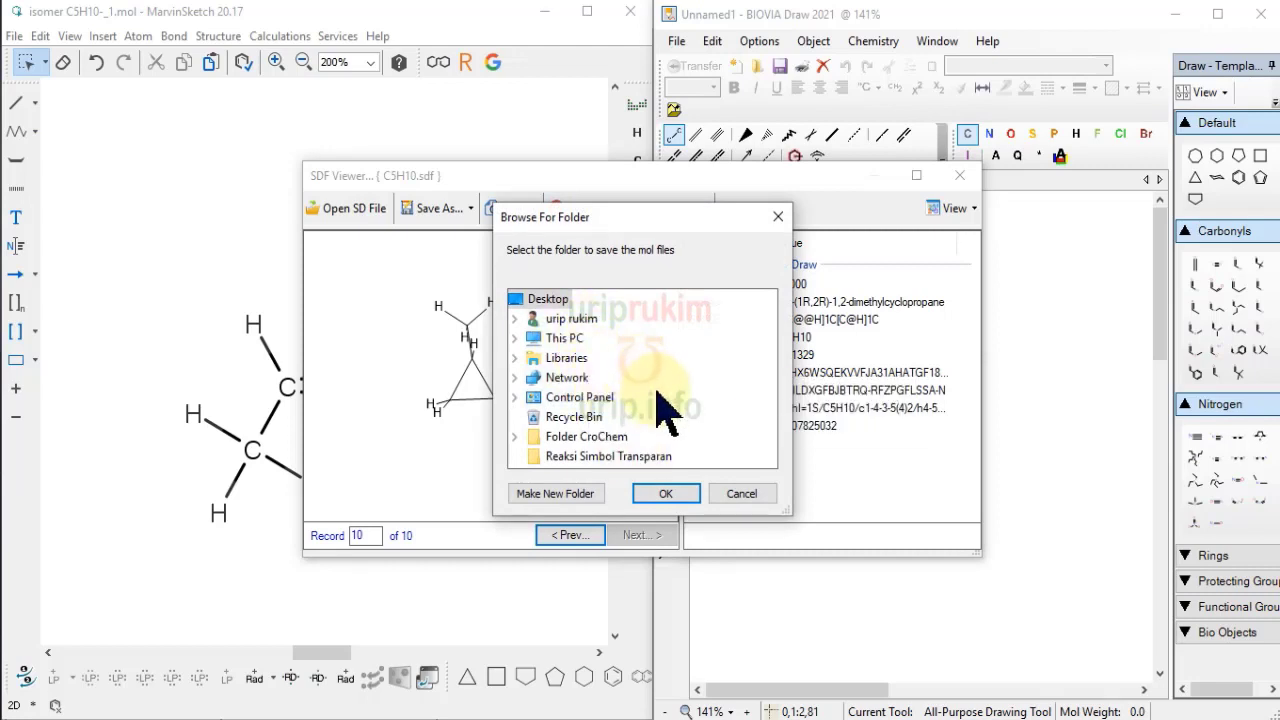
double_click(585, 436)
left_click(668, 497)
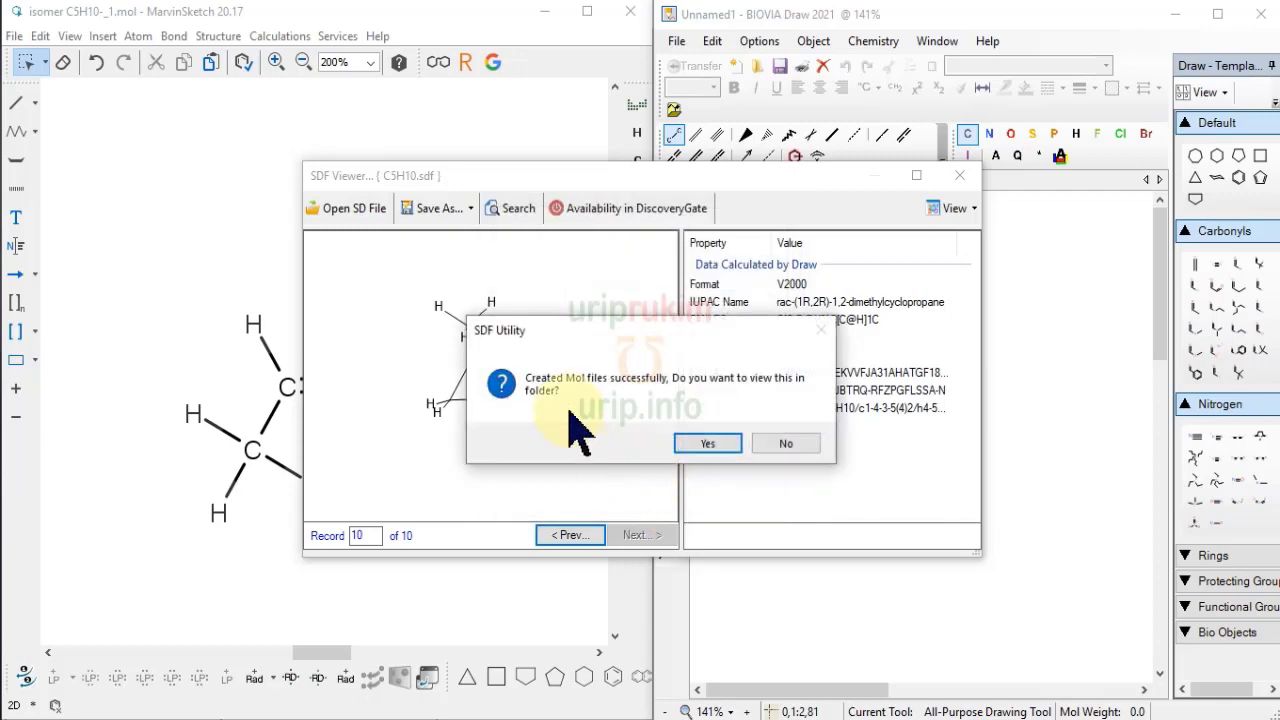
Step: Open Folder CroChem to view the created mol files, show its contents as Details and widen the file list
left_click(703, 447)
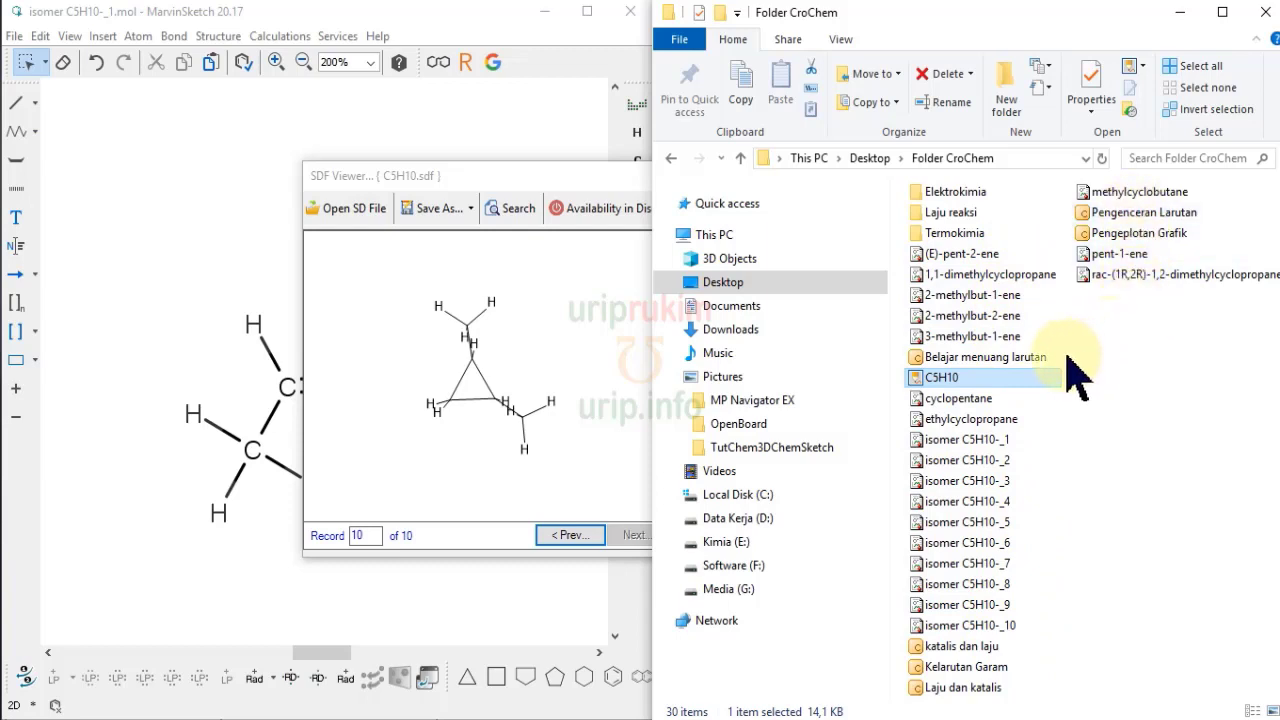
left_click(840, 39)
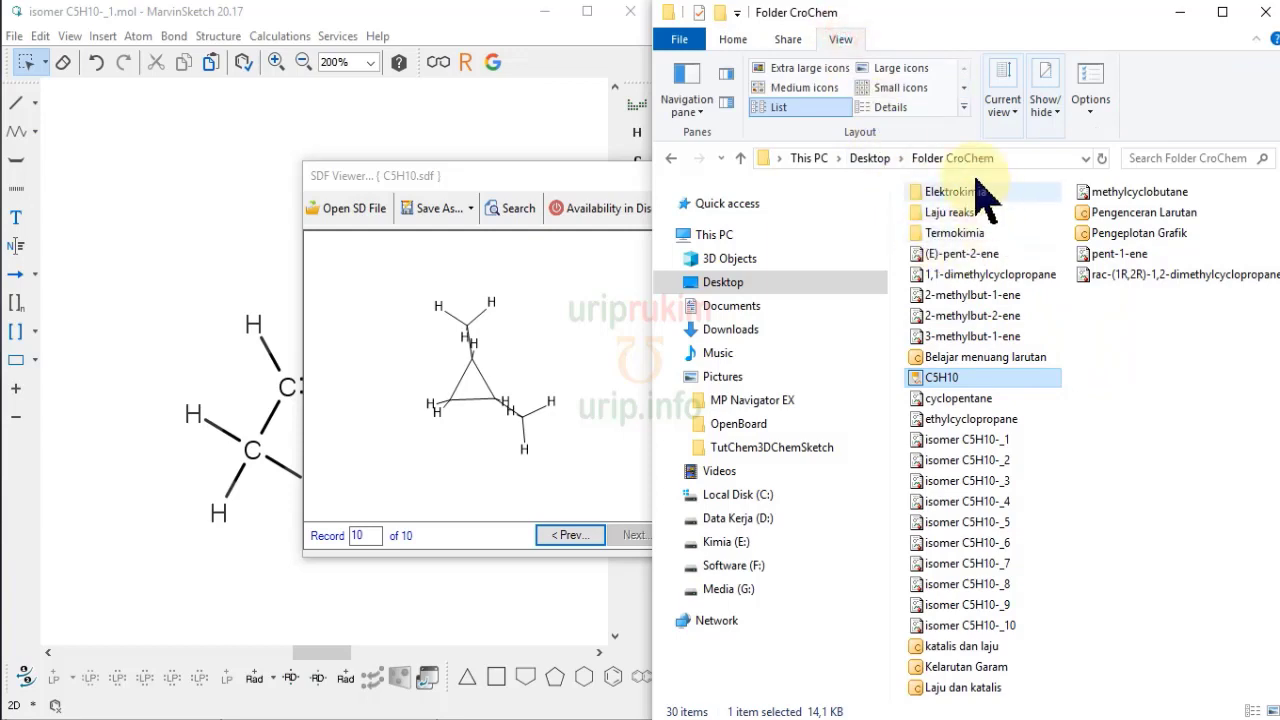
left_click(890, 107)
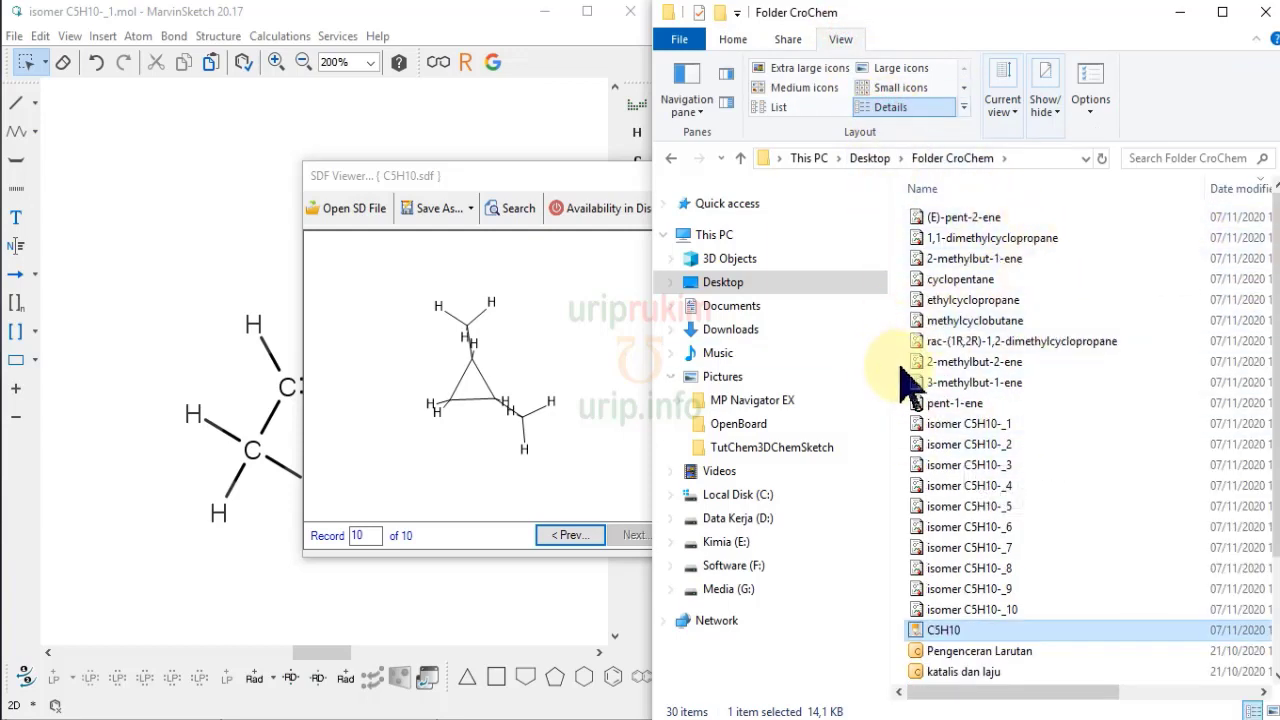
left_click_drag(889, 358, 703, 360)
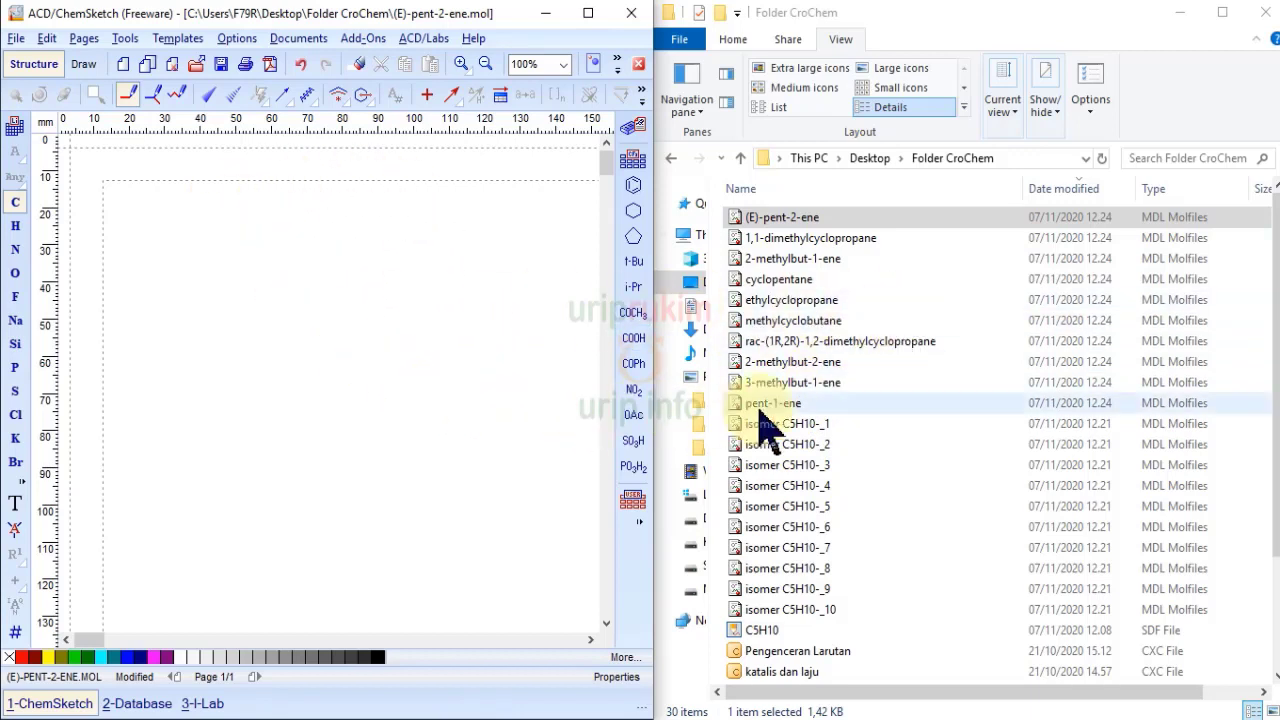
Step: Load the (E)-pent-2-ene mol file into ACD/ChemSketch at 200% zoom and clean its structure
left_click_drag(797, 220, 278, 345)
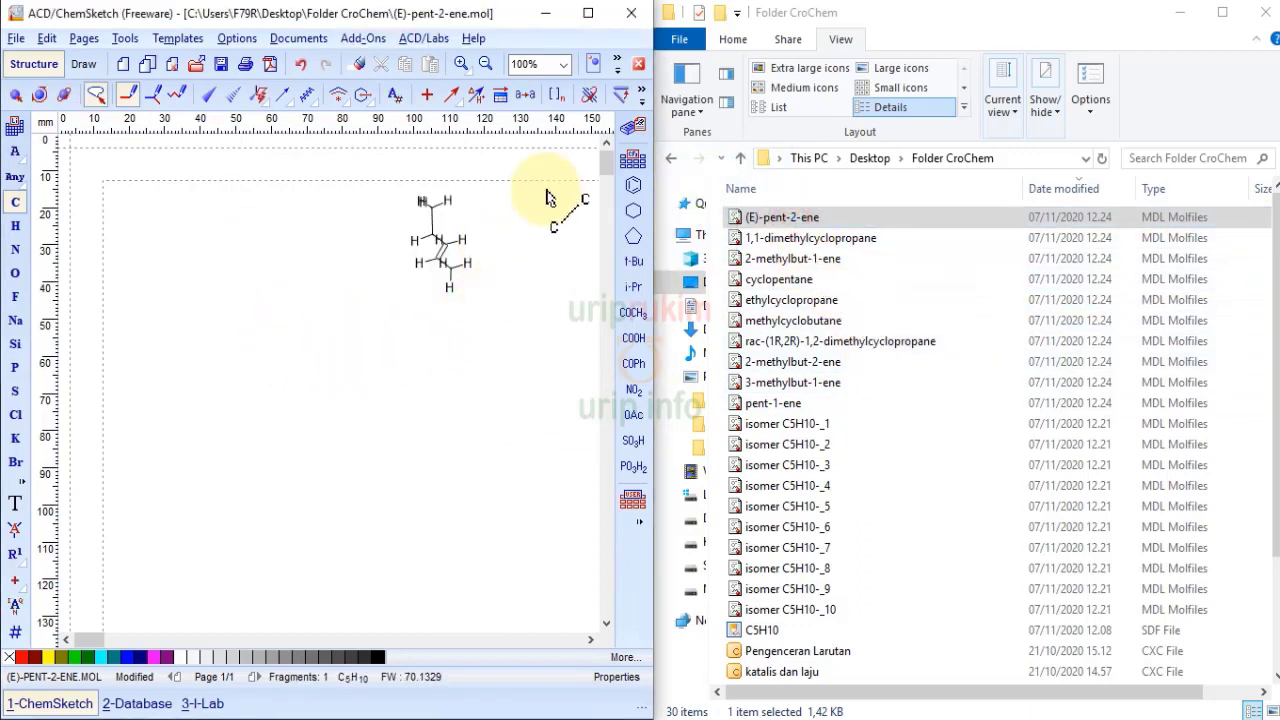
left_click(462, 63)
left_click(462, 63)
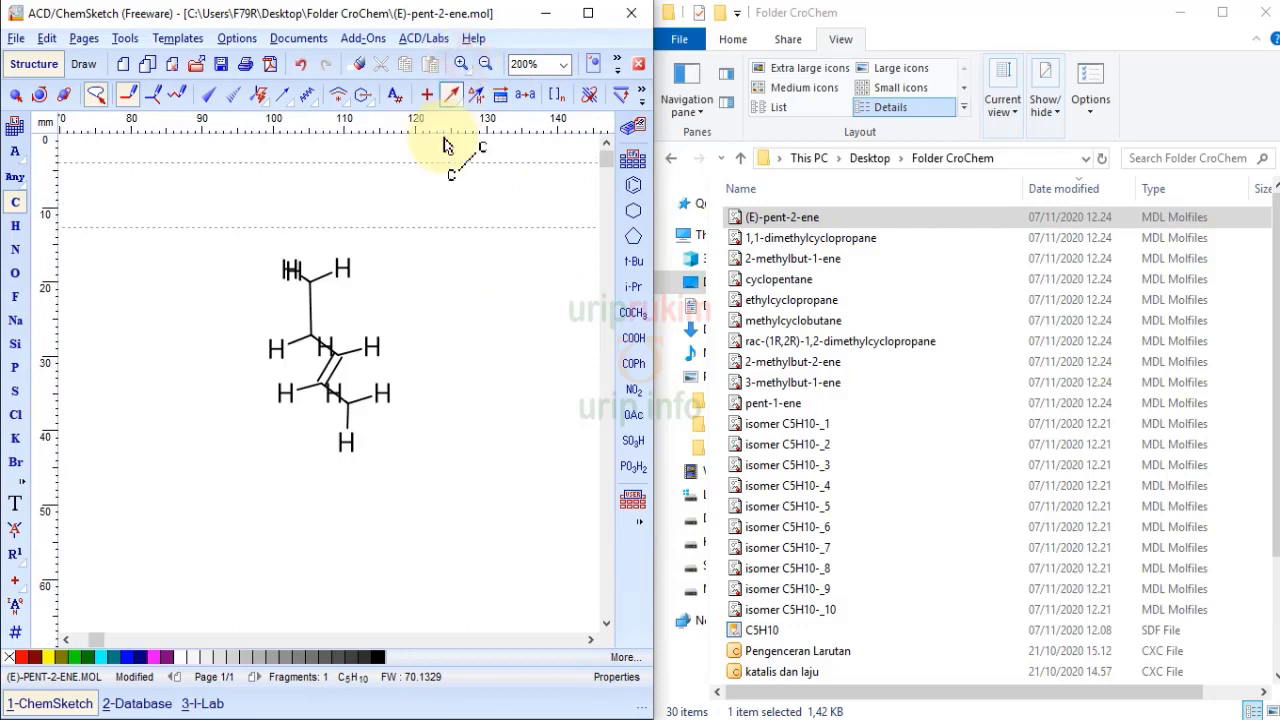
left_click(16, 96)
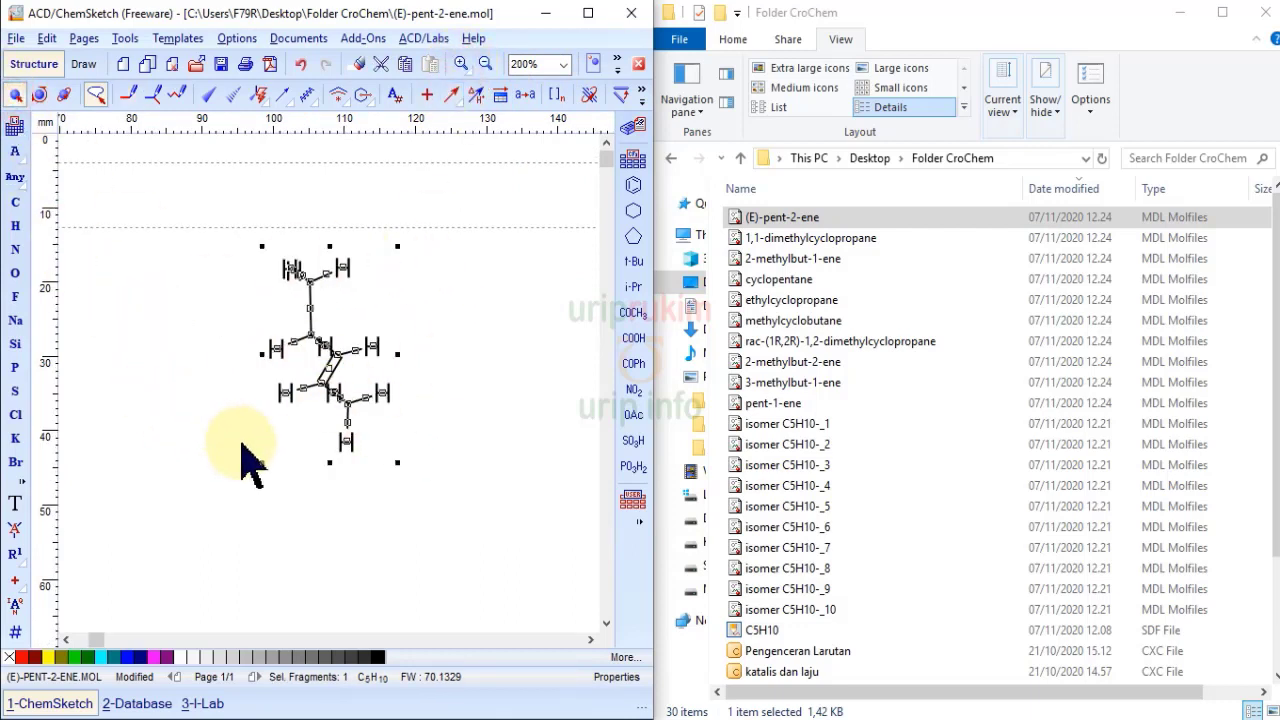
left_click(125, 39)
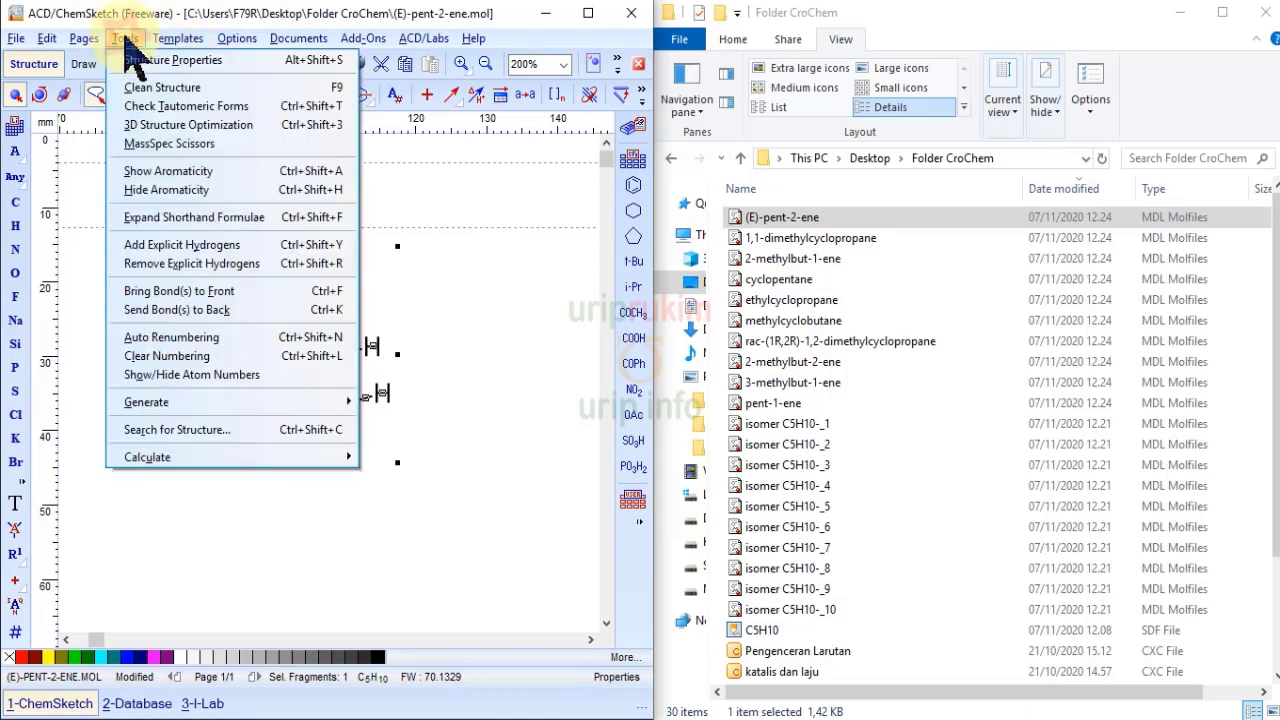
left_click(140, 90)
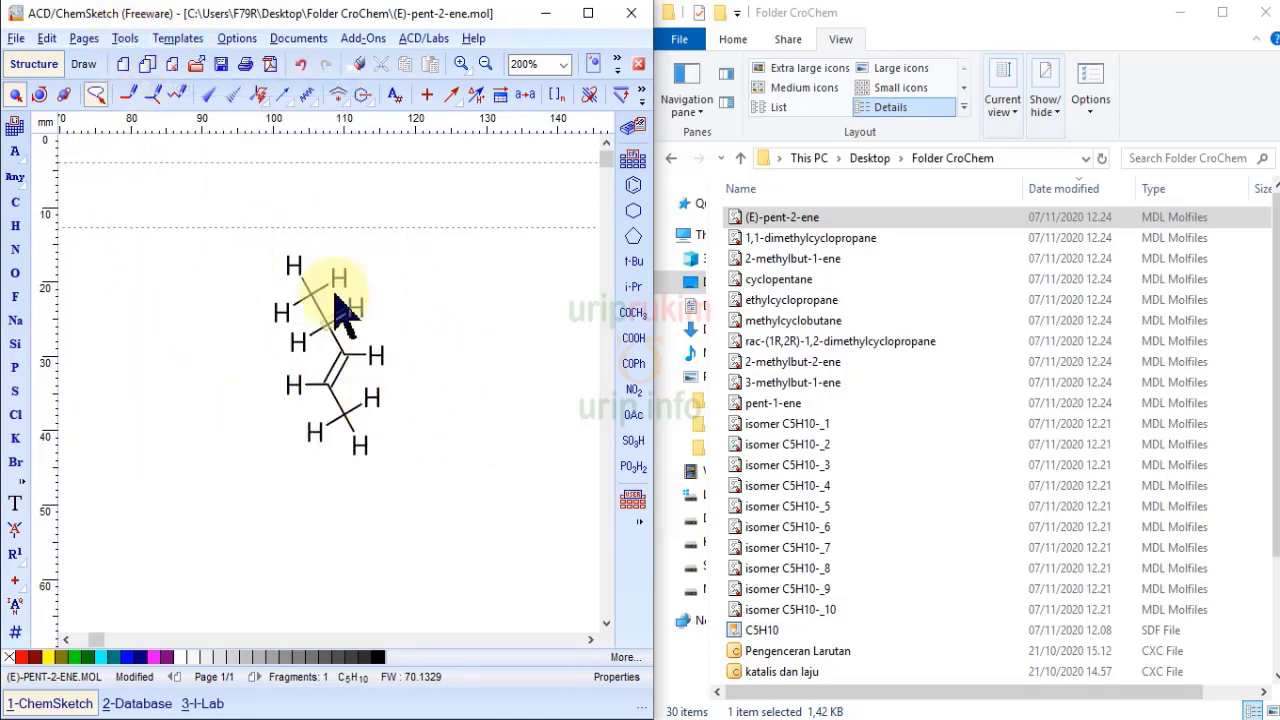
Step: Shift the cleaned (E)-pent-2-ene sideways and apply structure properties showing all carbons, with atom symbol size 10 and bond length 7 mm
mouse_move(247, 235)
left_mouse_down()
mouse_move(472, 483)
mouse_move(448, 264)
left_mouse_up()
left_click_drag(346, 449, 194, 439)
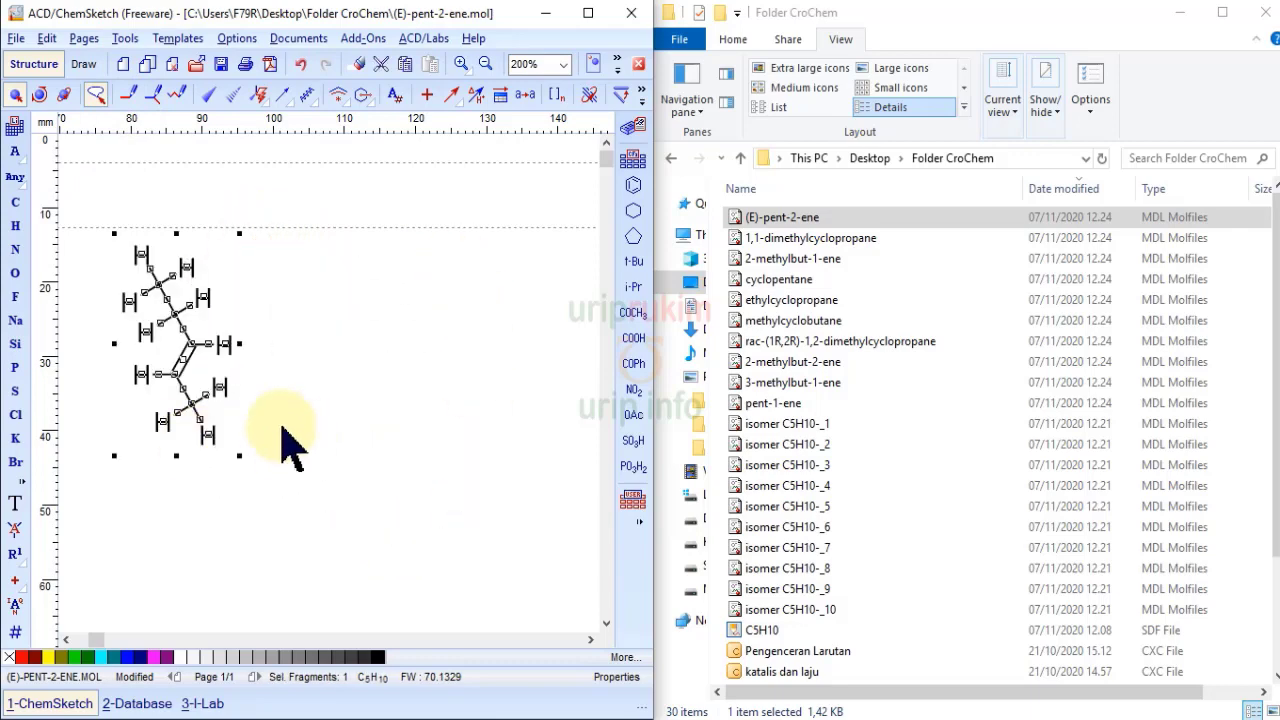
left_click(124, 38)
left_click(160, 56)
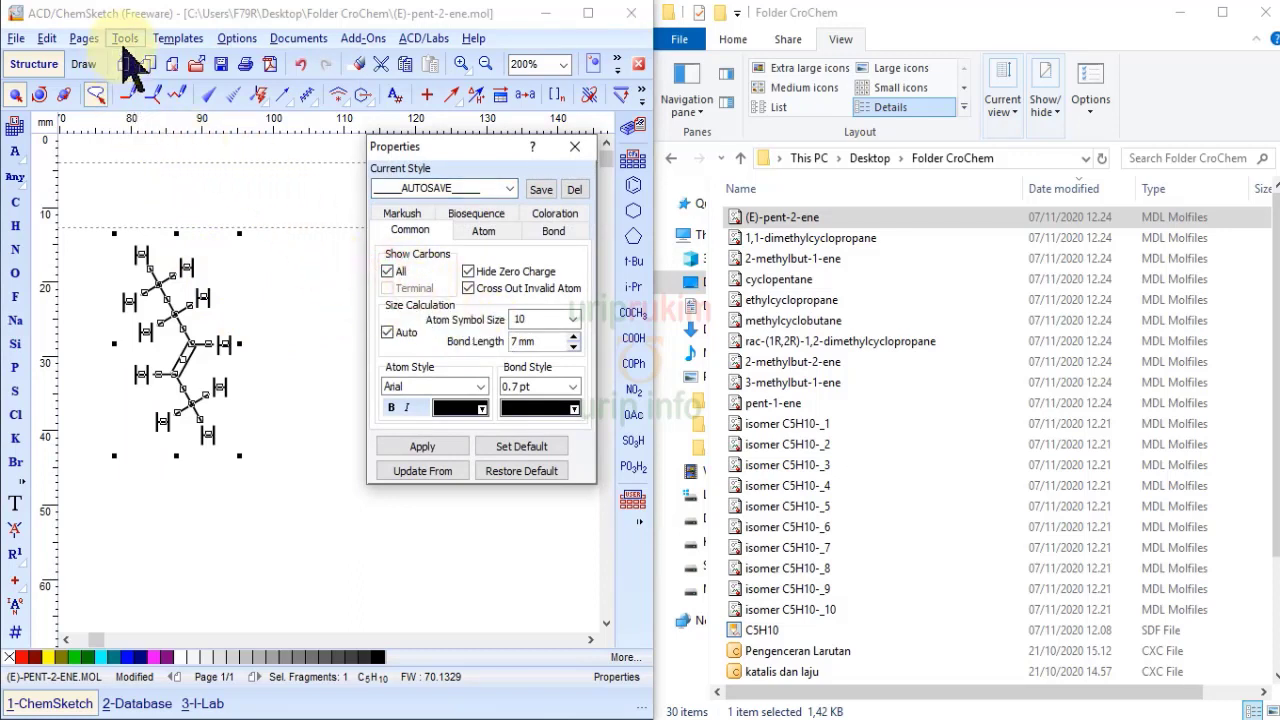
left_click(420, 446)
left_click(307, 515)
left_click(575, 147)
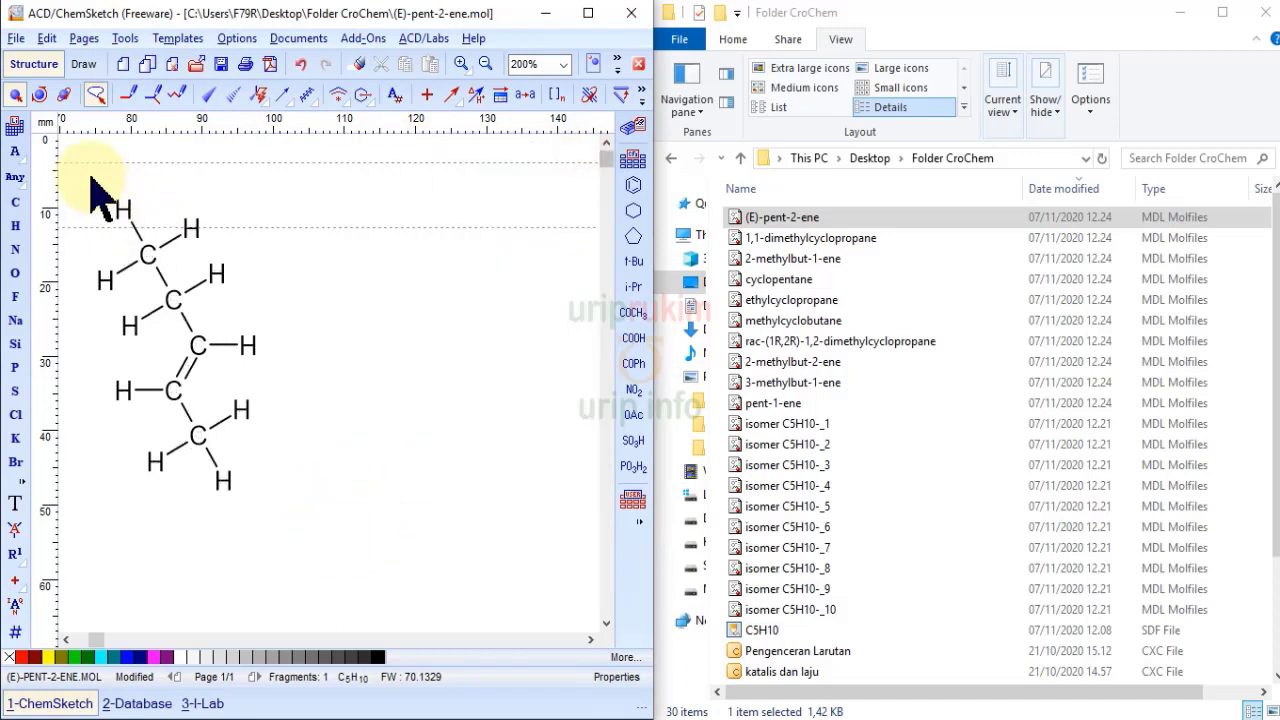
Step: Move the whole (E)-pent-2-ene structure down so it lies inside the page margins, and deselect it
mouse_move(90, 178)
left_mouse_down()
mouse_move(266, 602)
mouse_move(357, 201)
mouse_move(340, 208)
left_mouse_up()
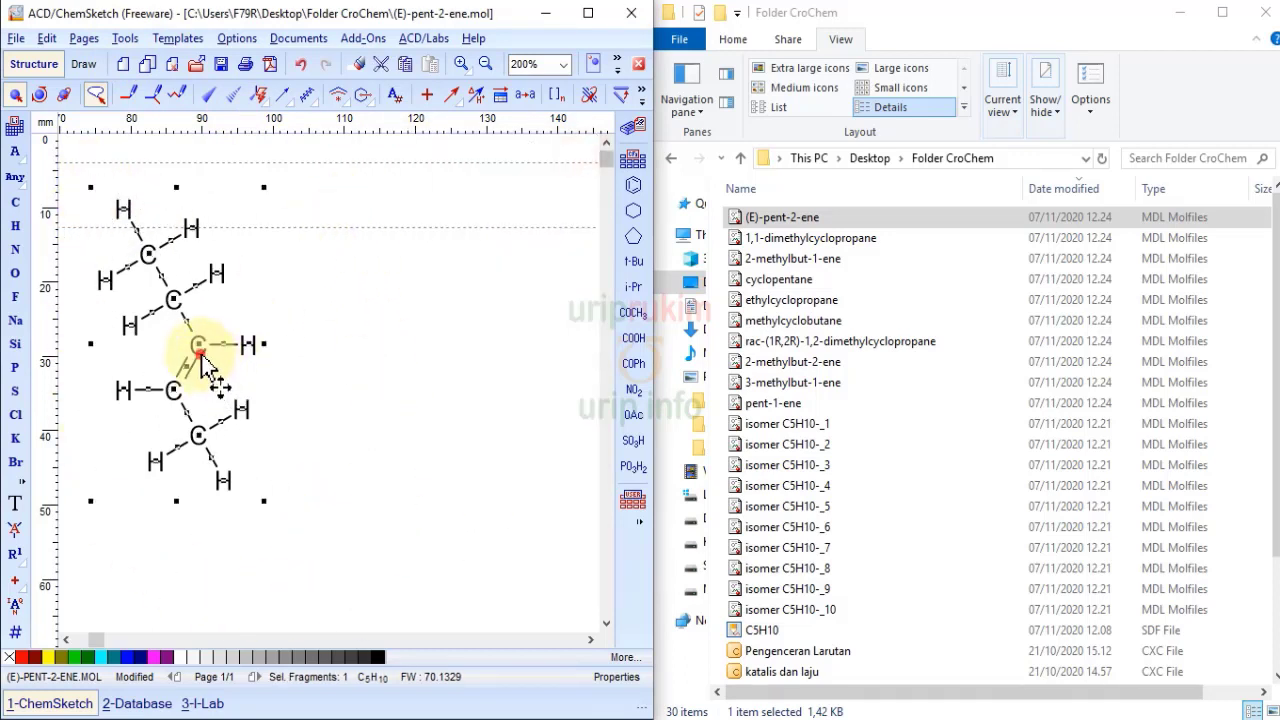
left_click_drag(202, 358, 199, 436)
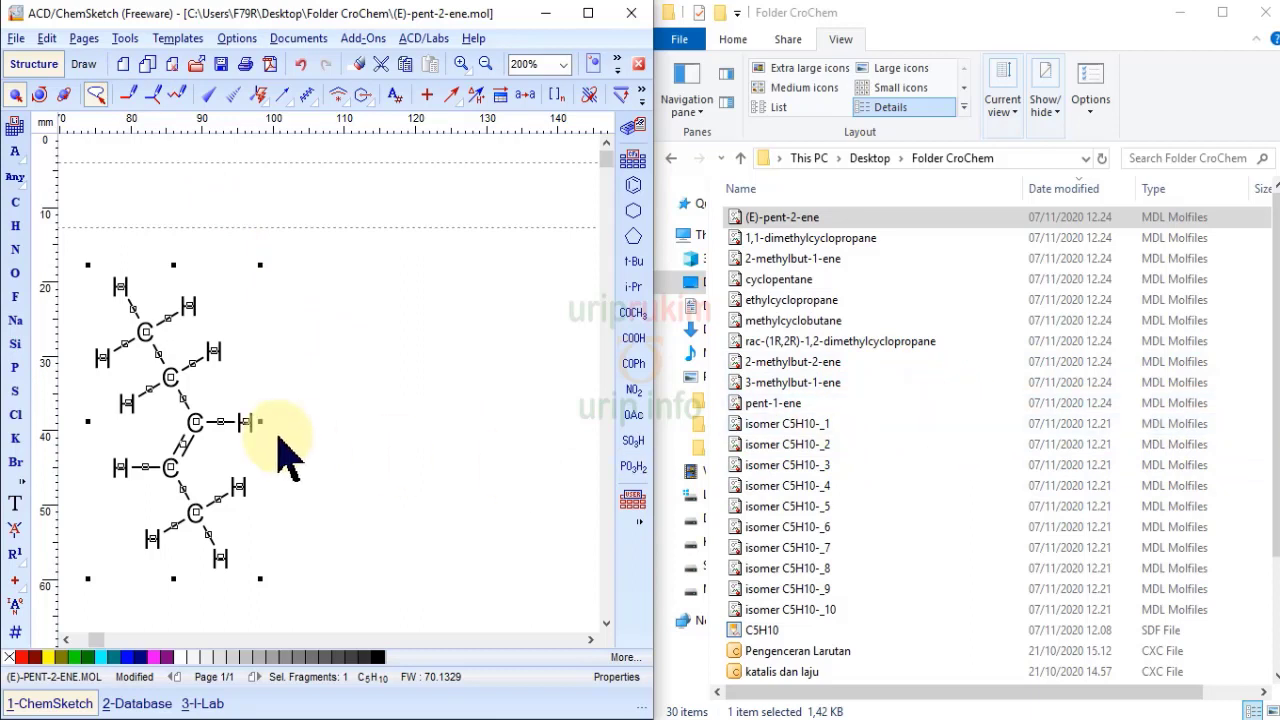
left_click(366, 443)
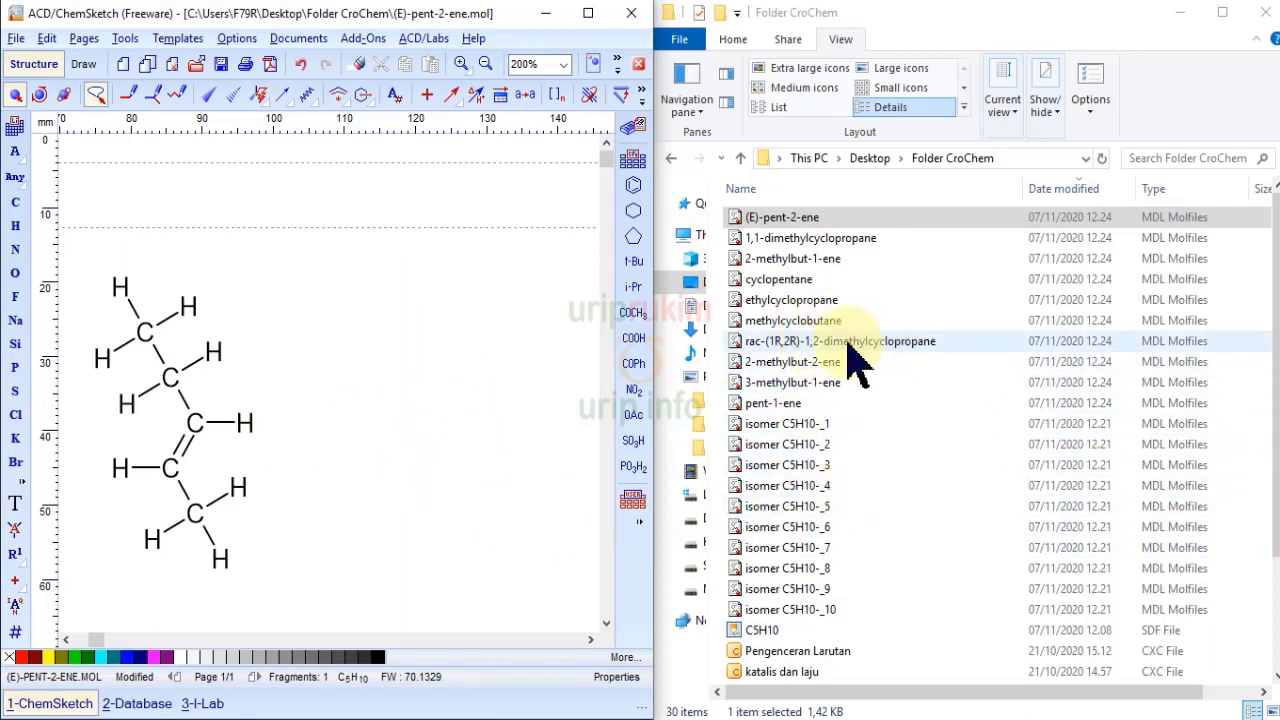
Step: Load the rac-(1R,2R)-1,2-dimethylcyclopropane mol file into ChemSketch, clean its structure and move it towards the middle of the page
left_click_drag(848, 345, 412, 420)
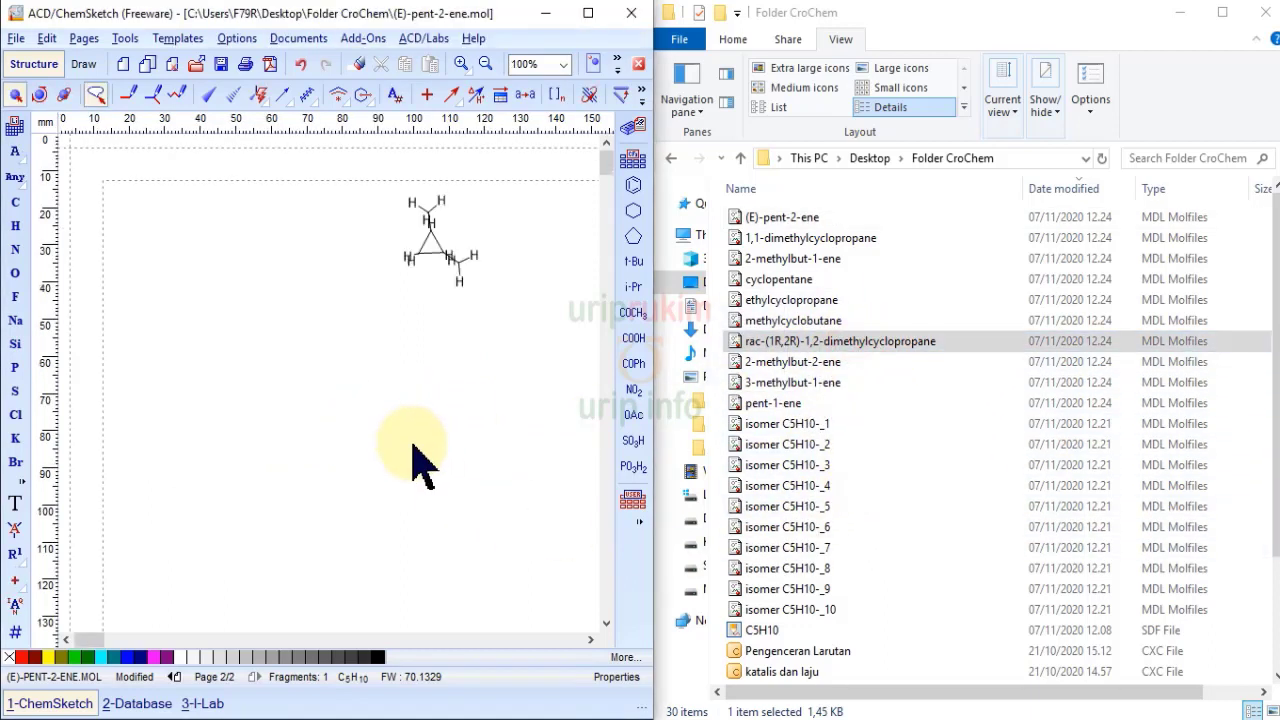
left_click(463, 251)
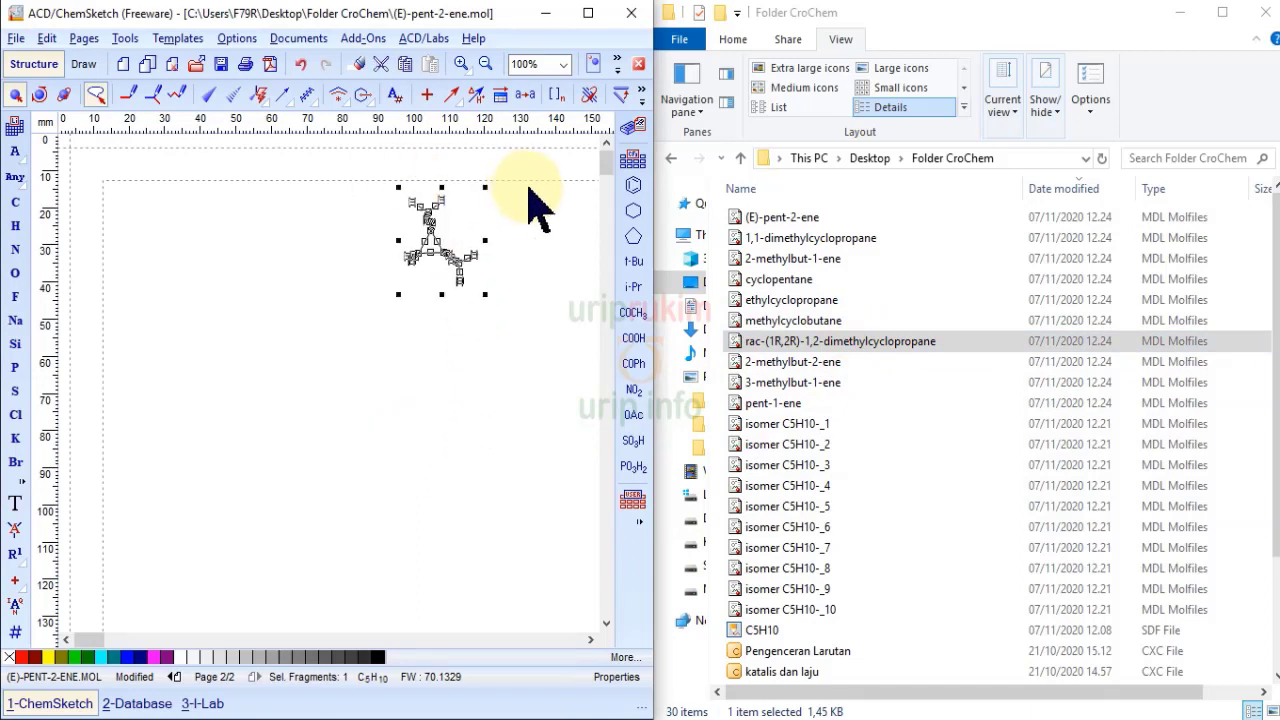
left_click(125, 38)
left_click(137, 86)
left_click(455, 258)
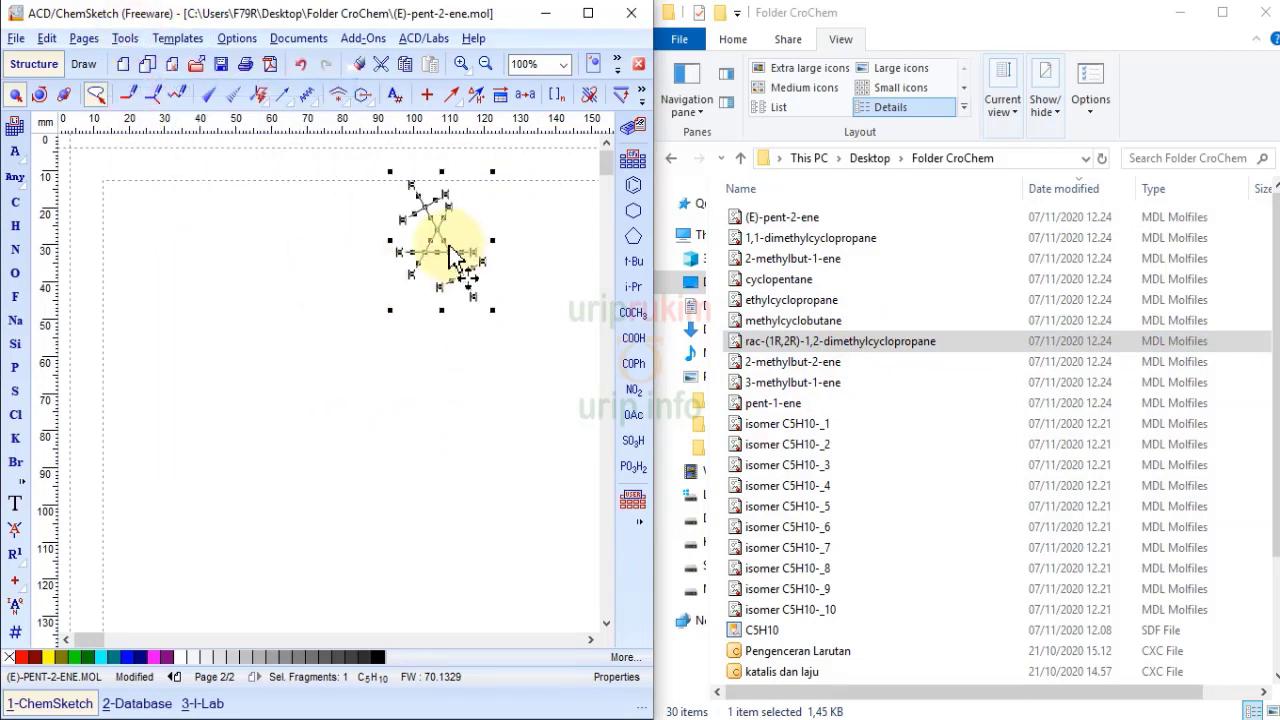
left_click_drag(445, 248, 286, 361)
left_click(335, 458)
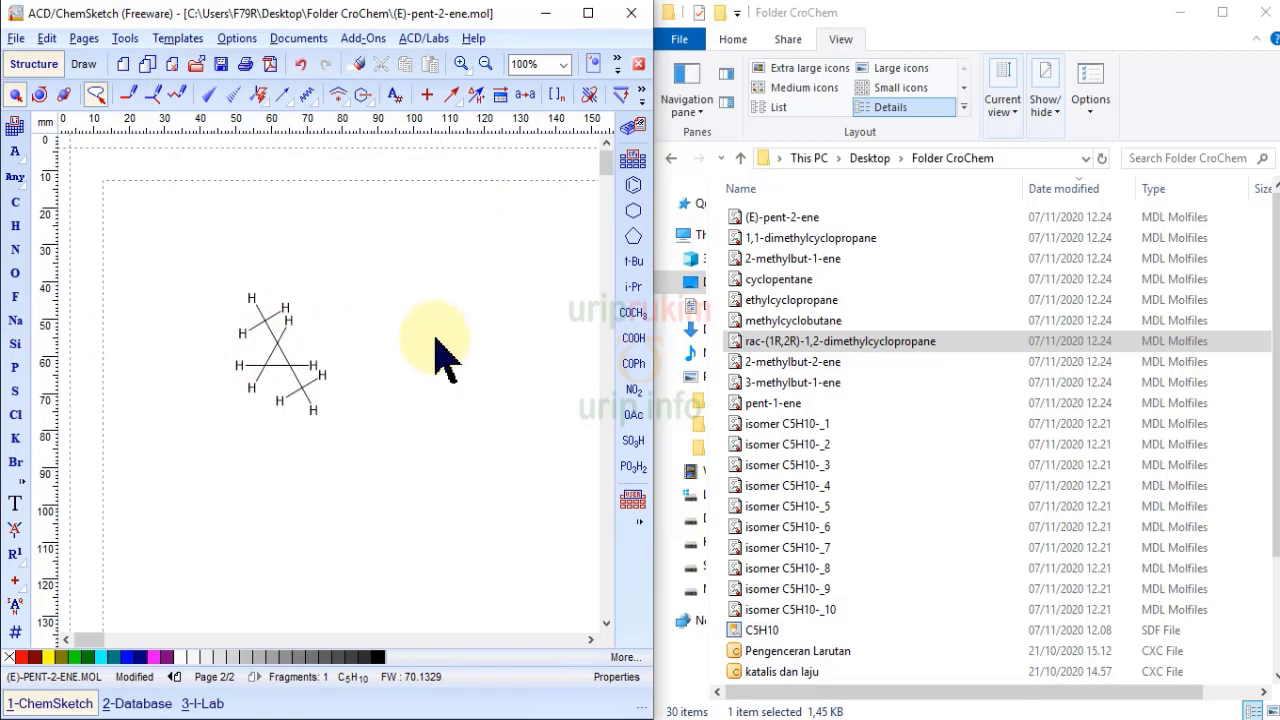
Step: Copy the dimethylcyclopropane structure from ChemSketch to ACD/3D Viewer and rotate the model to view it from another angle
left_click(422, 40)
left_click(432, 87)
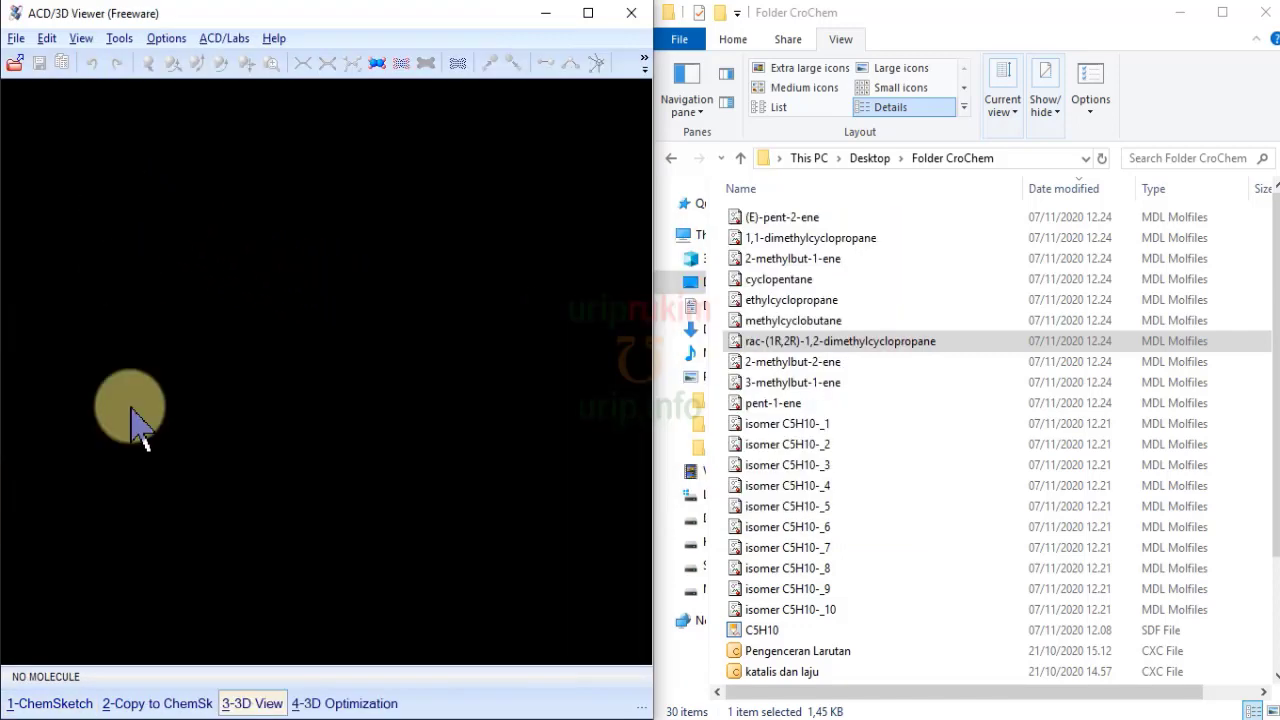
left_click(50, 705)
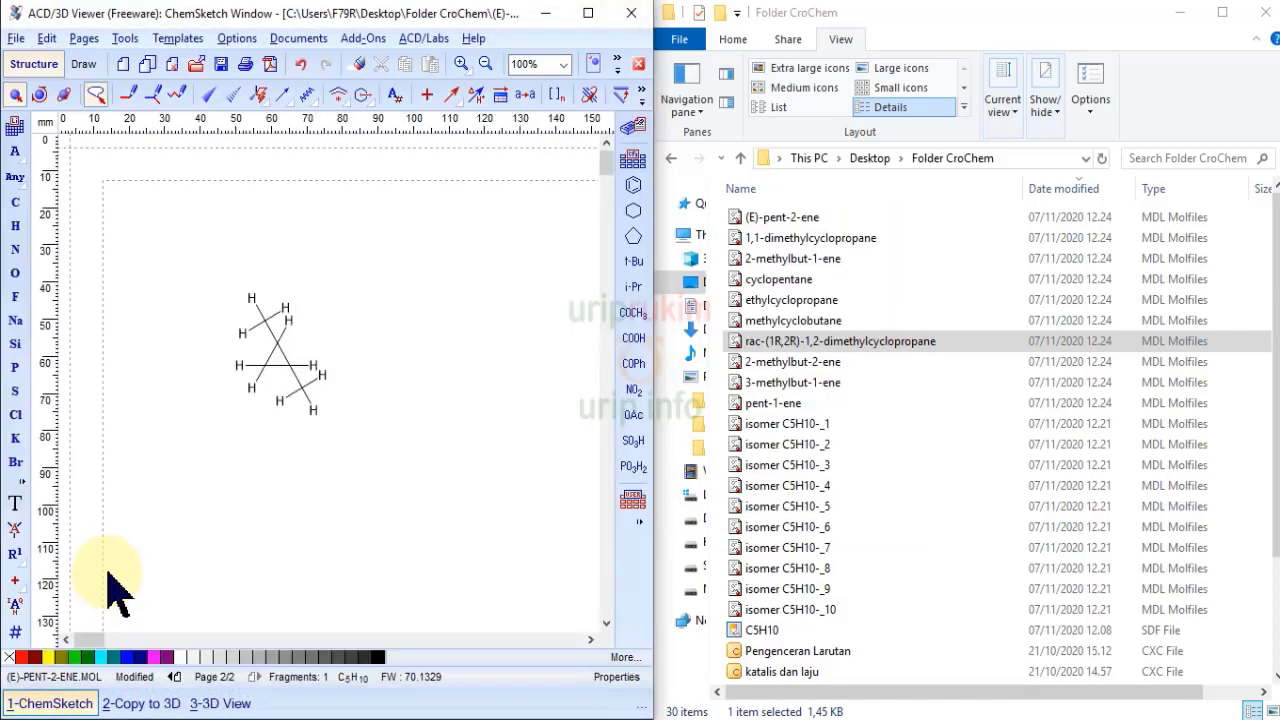
left_click(135, 705)
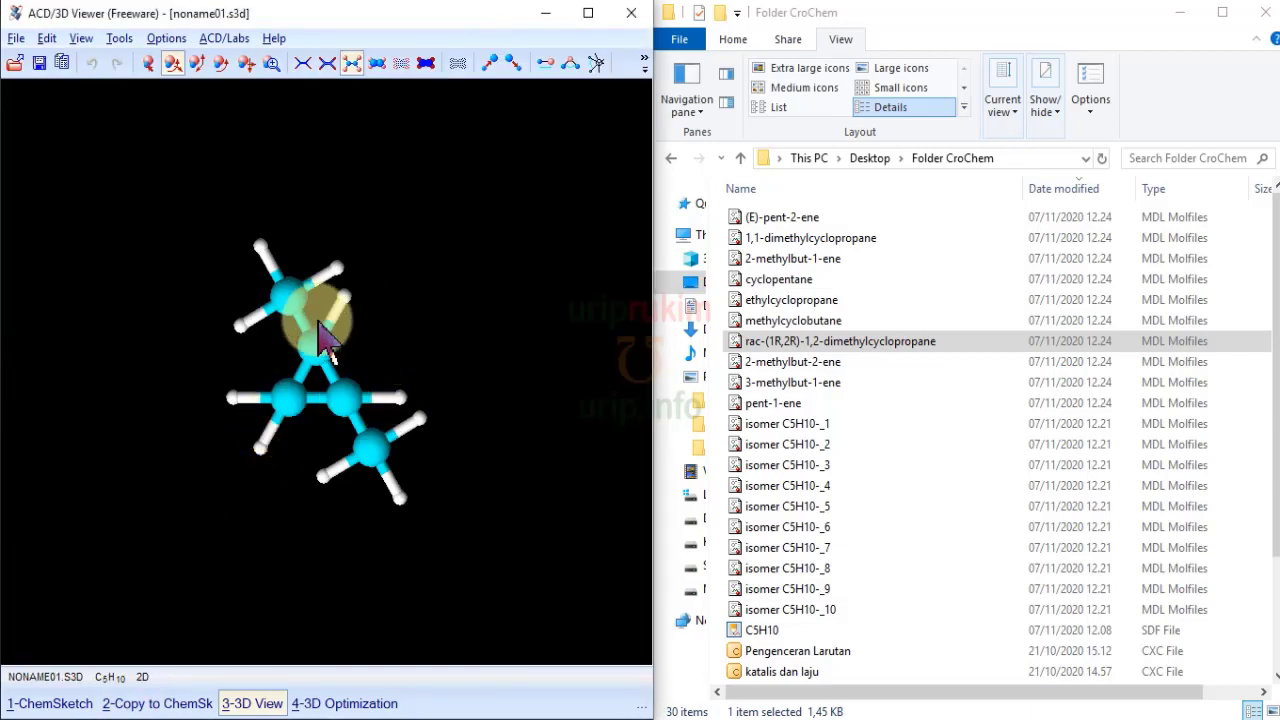
left_click_drag(454, 333, 371, 451)
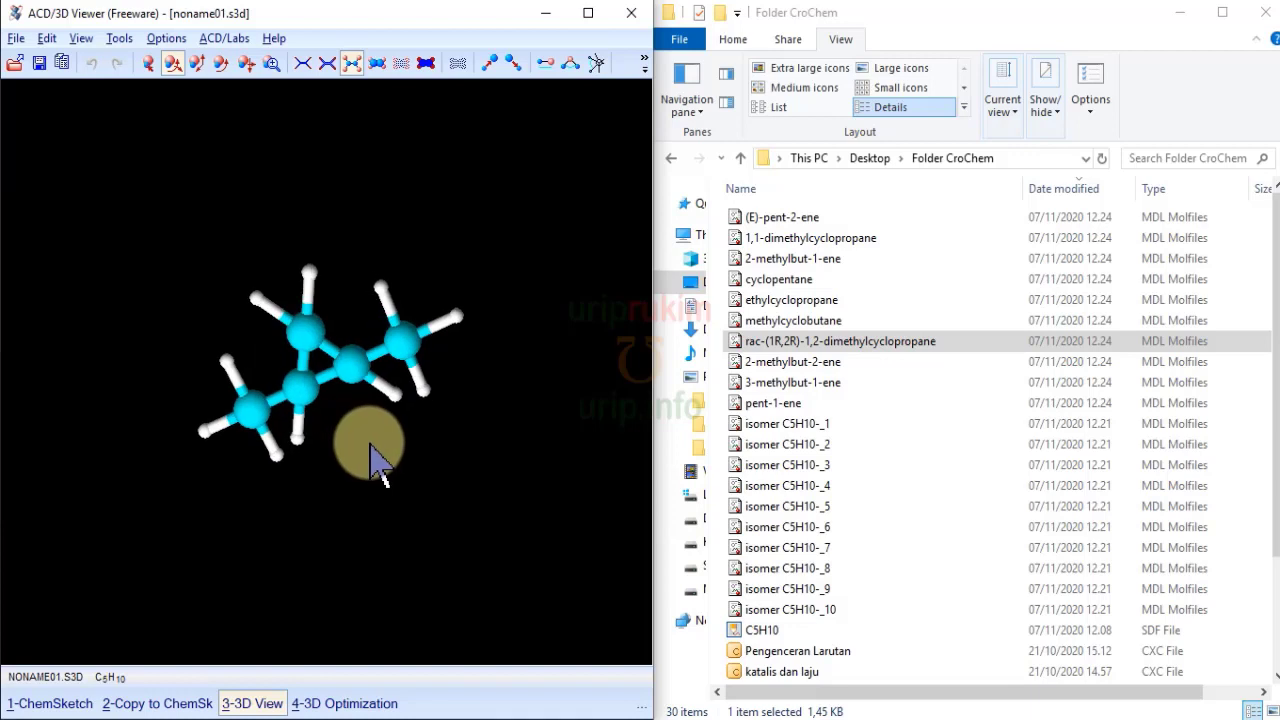
Step: Run 3D Optimization on the dimethylcyclopropane model and rotate it to inspect the optimized geometry
left_click(120, 40)
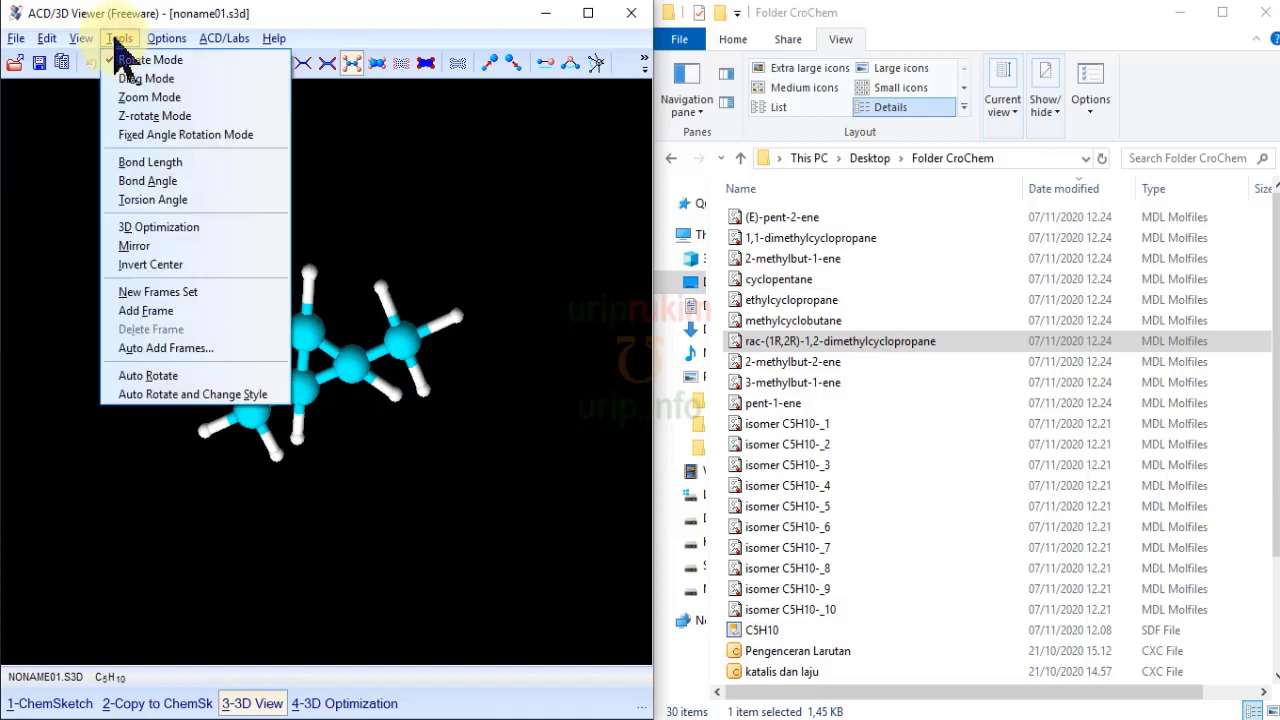
left_click(137, 228)
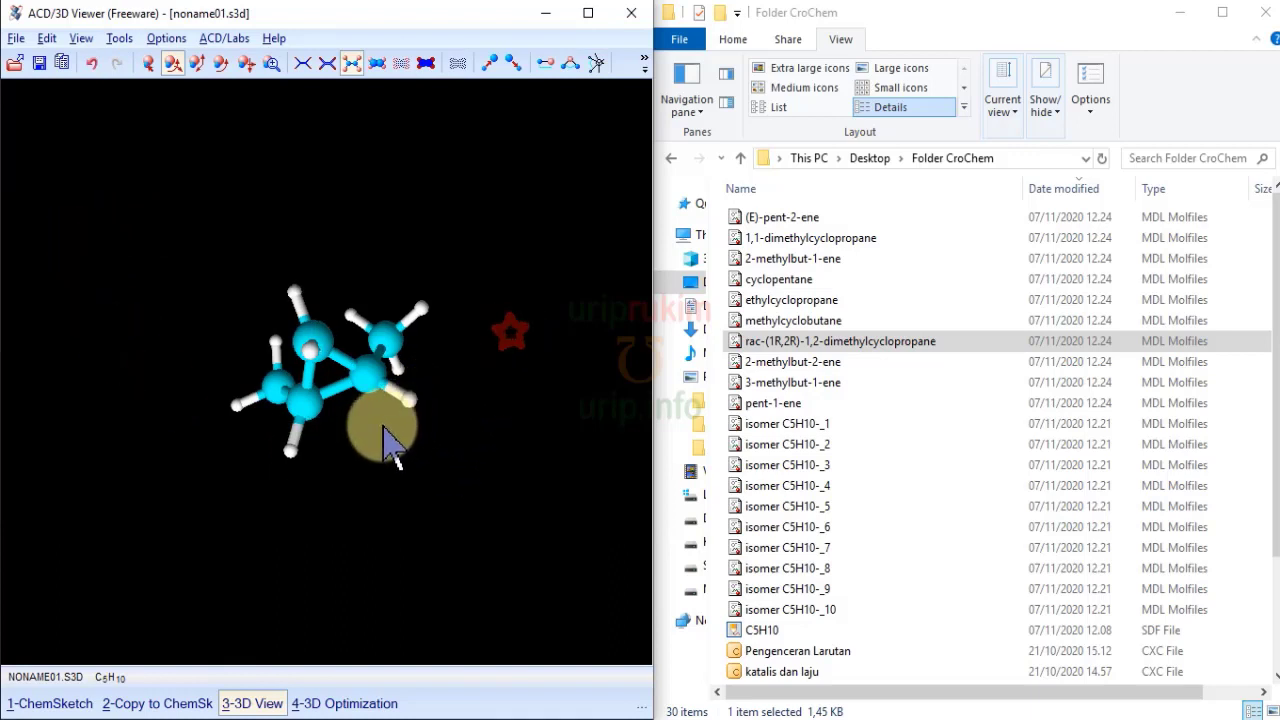
left_click_drag(385, 430, 449, 418)
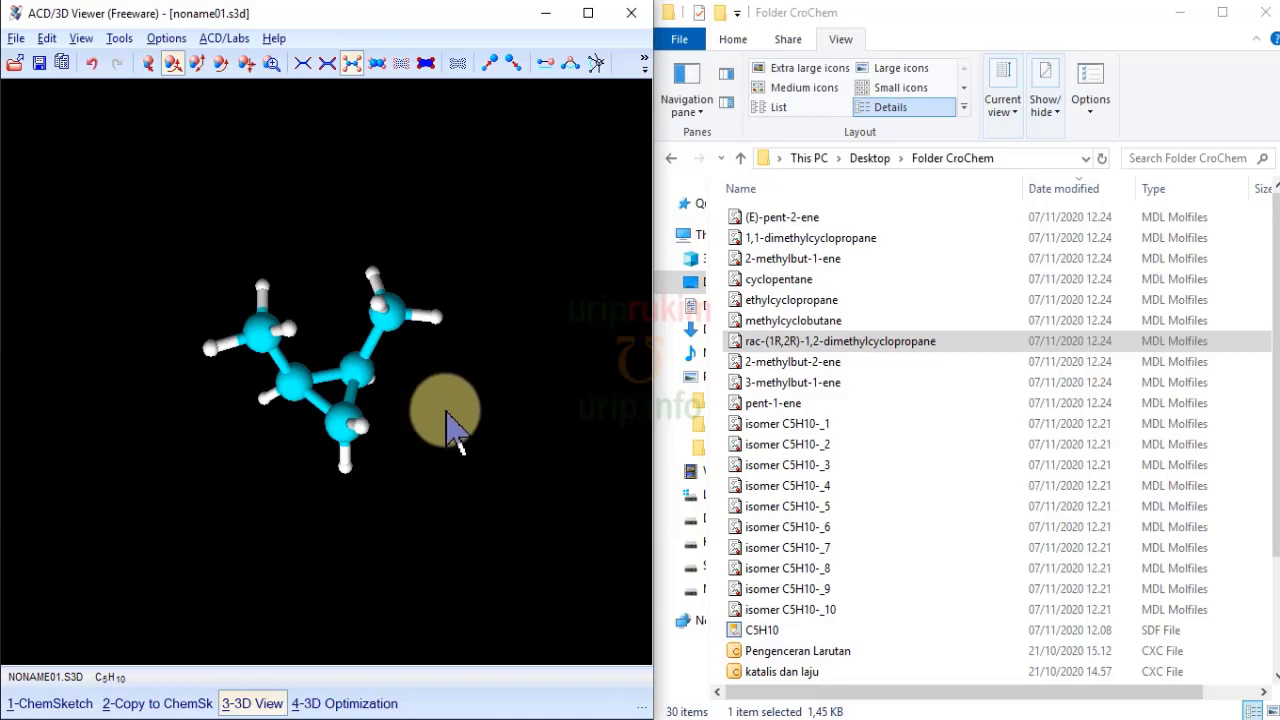